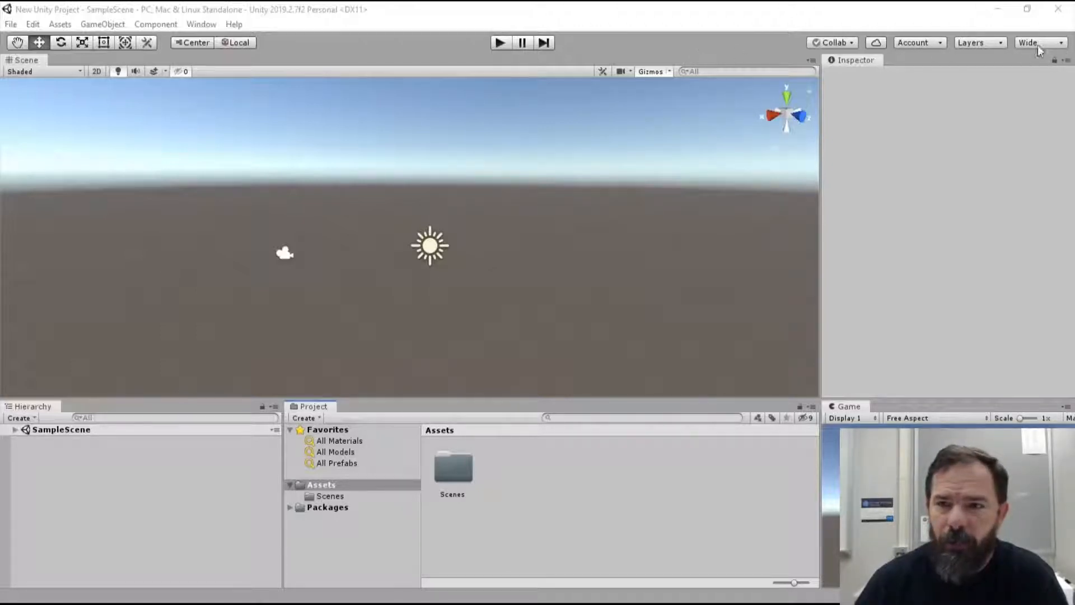
# Try the 2 by 3, 4 Split, Default and Tall editor layouts one after another
pyautogui.click(1043, 45)
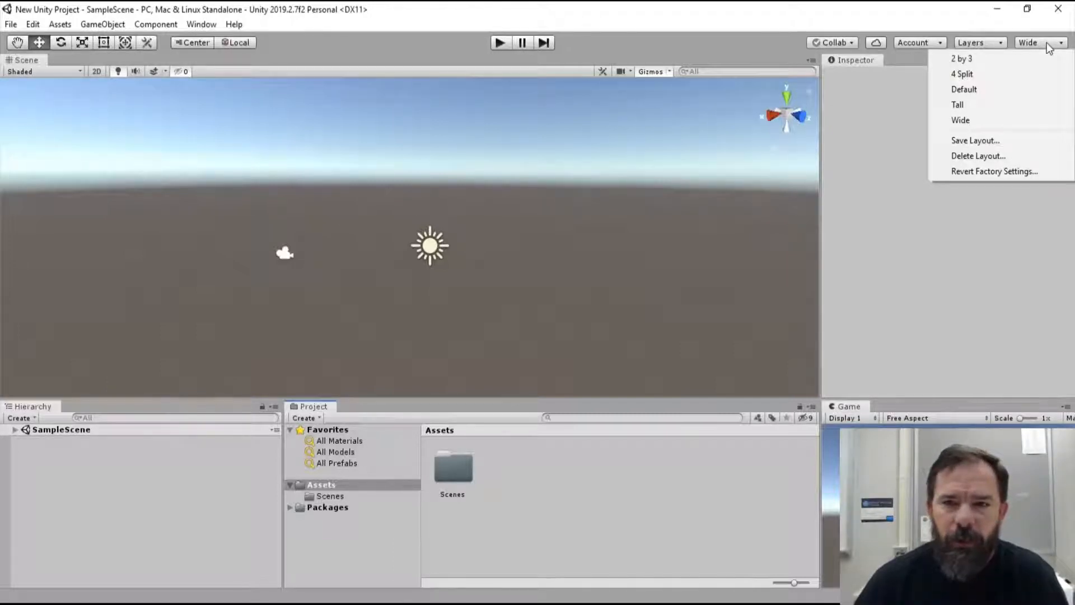
pyautogui.click(1007, 58)
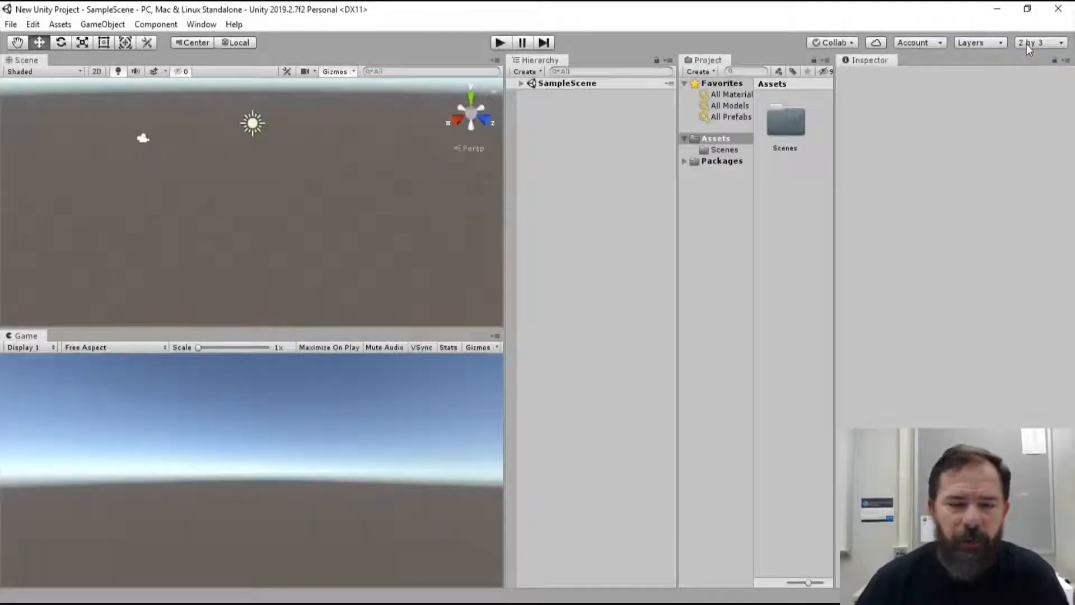
pyautogui.click(1026, 44)
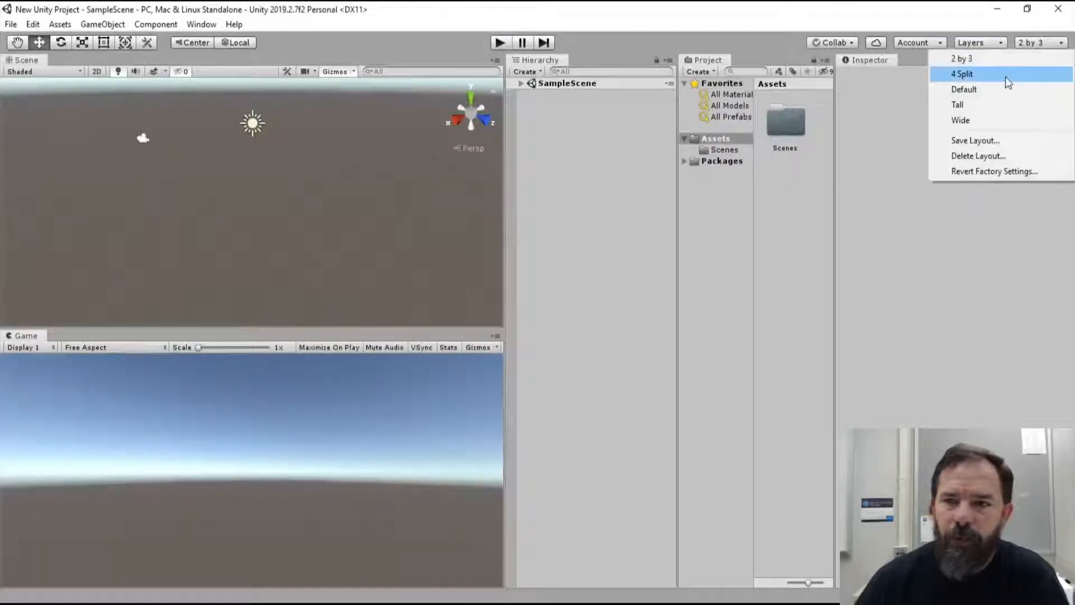
pyautogui.click(1006, 75)
pyautogui.click(1031, 46)
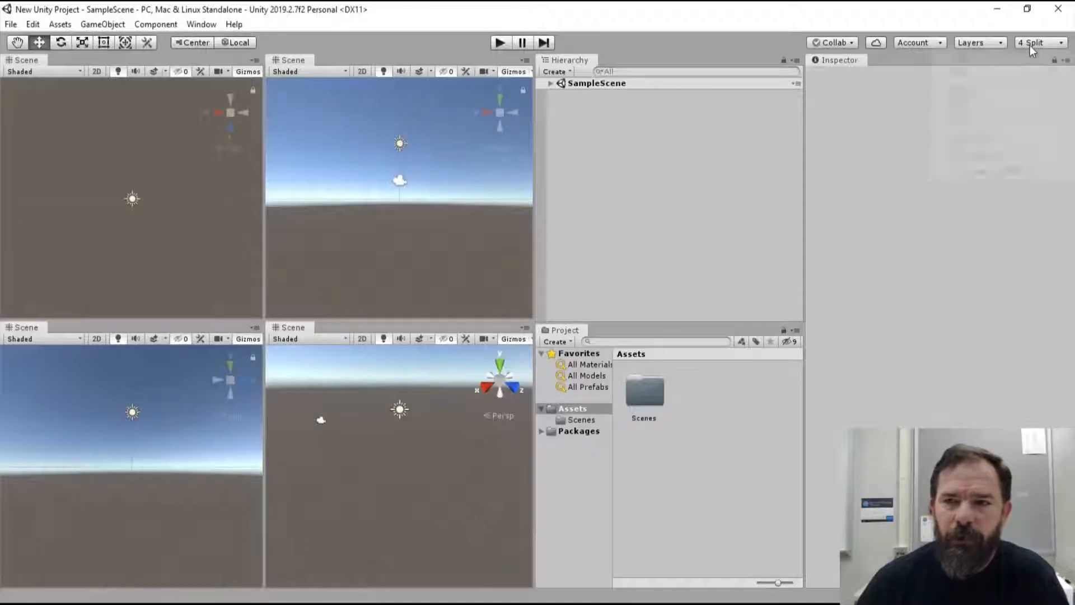
pyautogui.click(1013, 91)
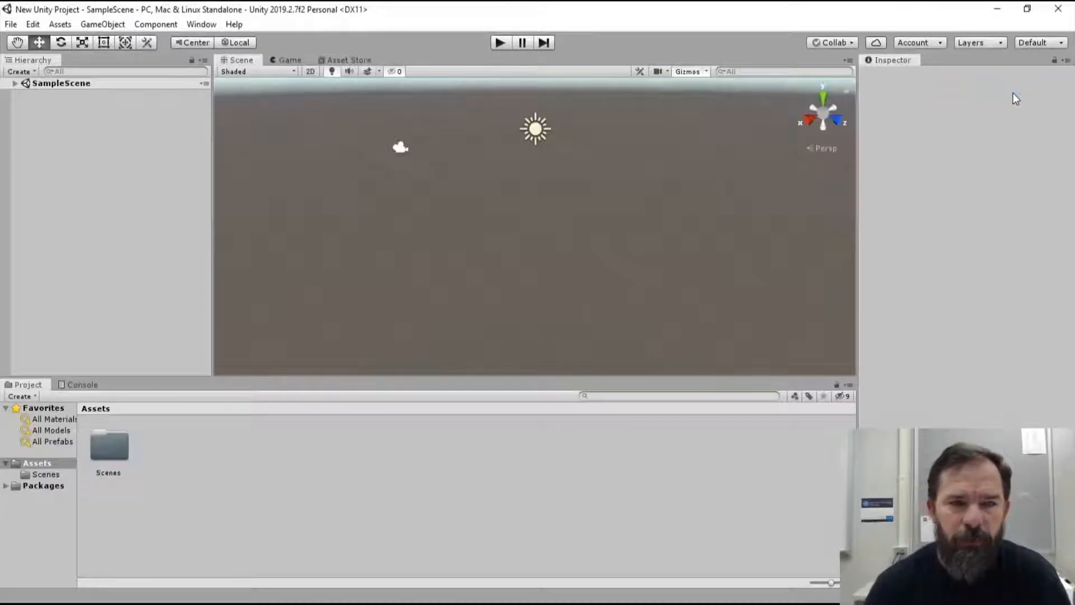
pyautogui.click(1035, 44)
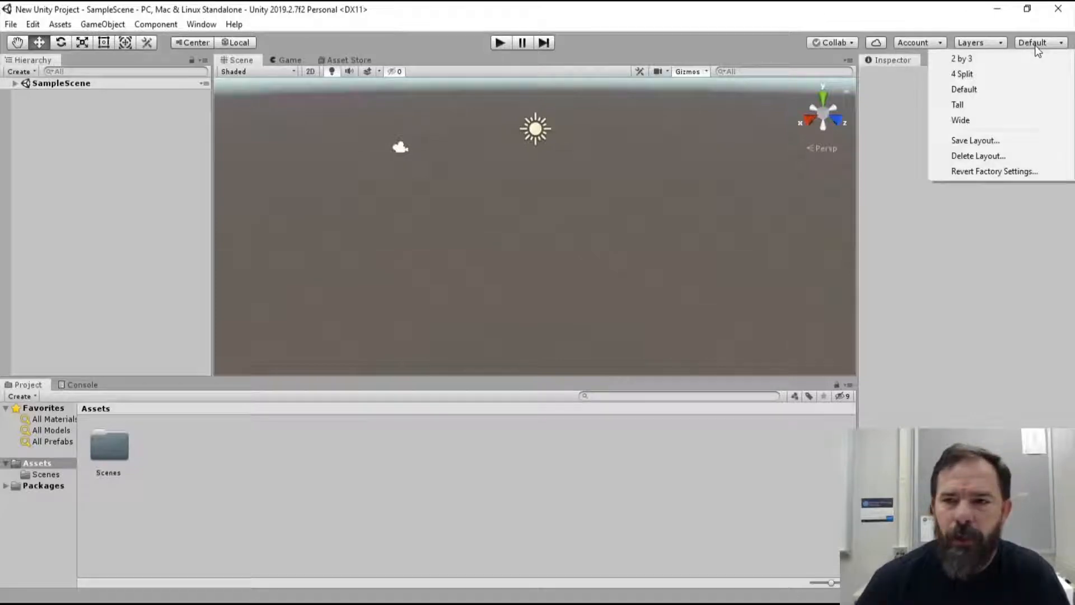
pyautogui.click(1016, 102)
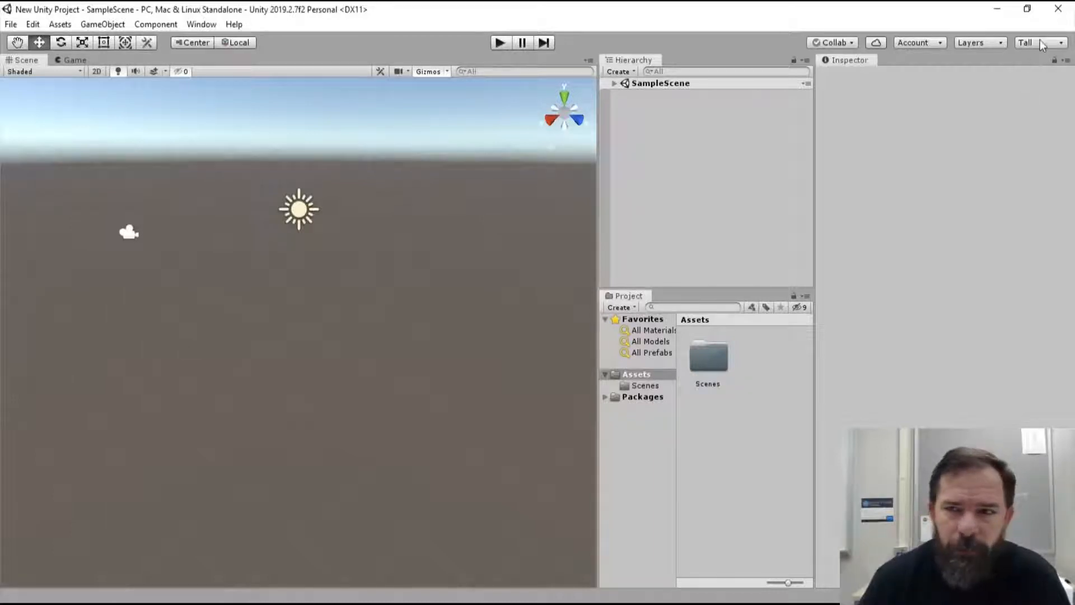
# Apply the Wide editor layout, view the Game view briefly and return to the Scene view
pyautogui.click(1040, 43)
pyautogui.click(1006, 123)
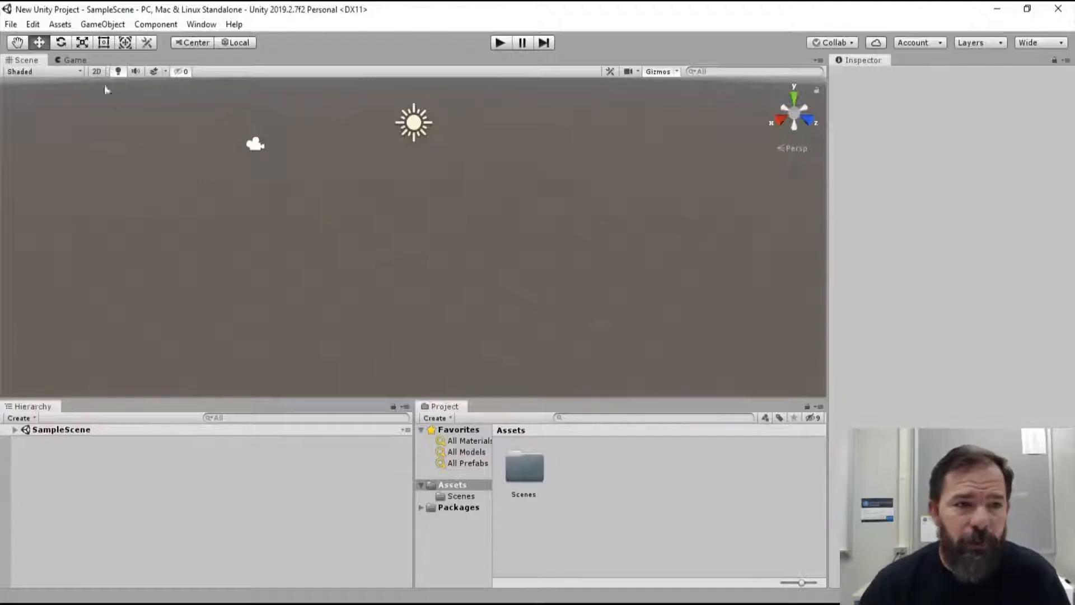
pyautogui.click(71, 60)
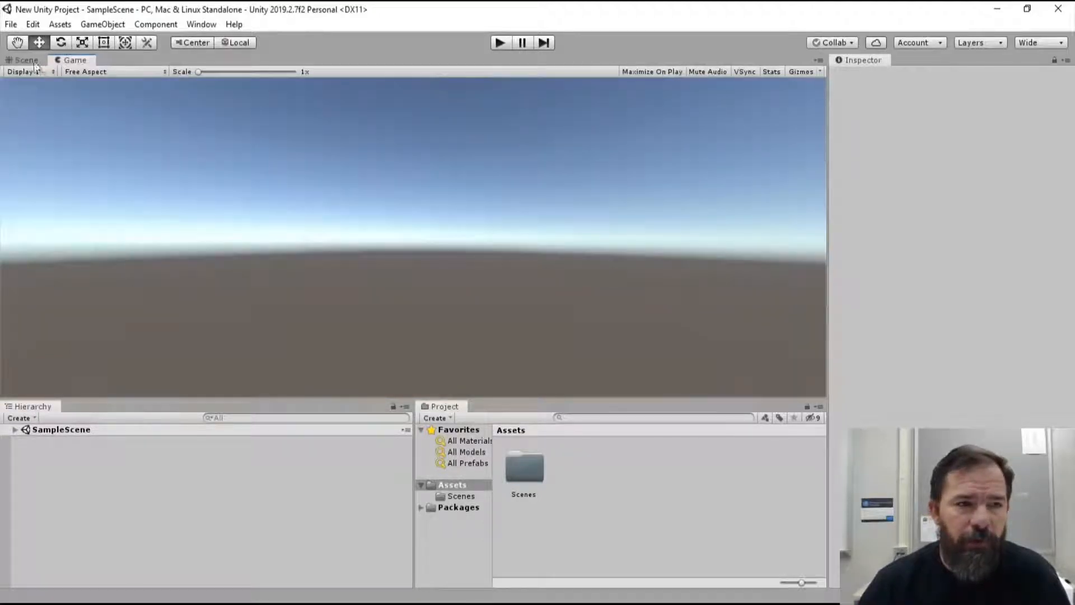
pyautogui.click(28, 60)
# Dock the Game view beside the Project panel, narrow the Hierarchy panel and widen the Project folder tree
pyautogui.moveTo(70, 60); pyautogui.dragTo(634, 452)
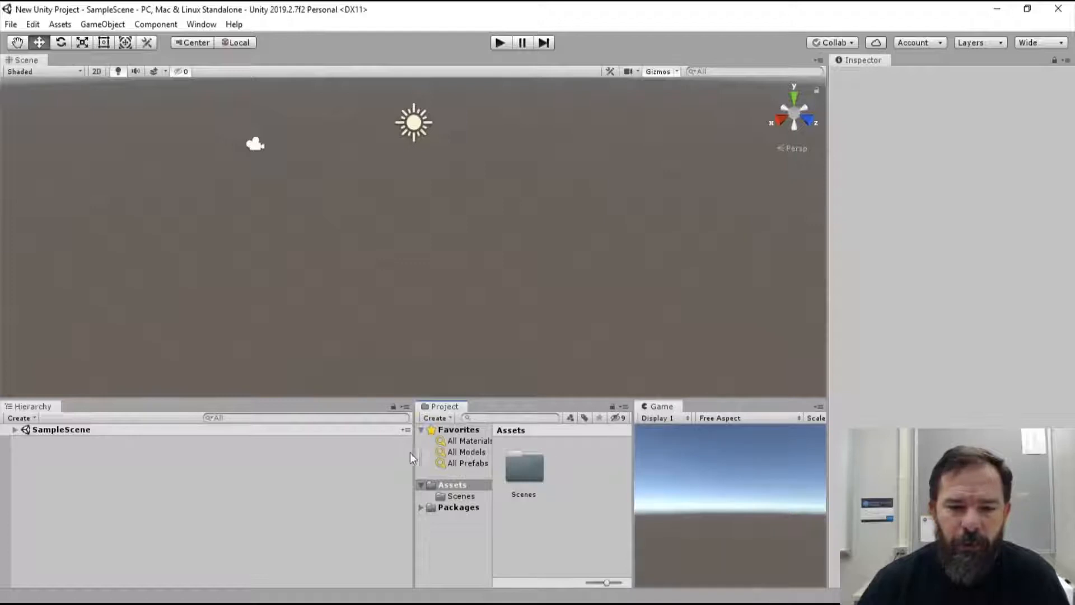
pyautogui.moveTo(414, 454); pyautogui.dragTo(262, 455)
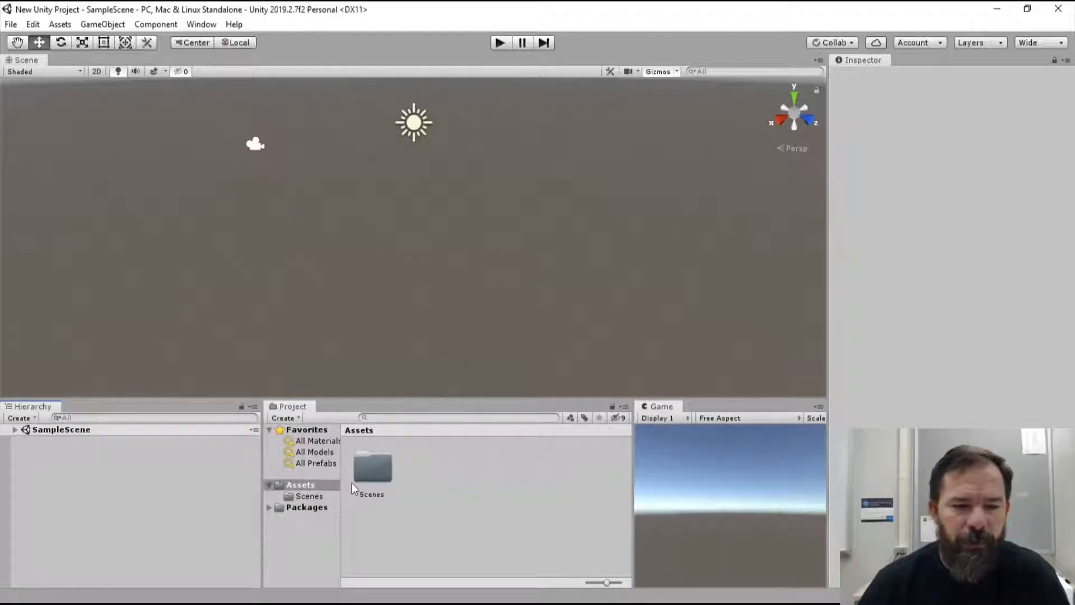
pyautogui.moveTo(341, 477); pyautogui.dragTo(396, 481)
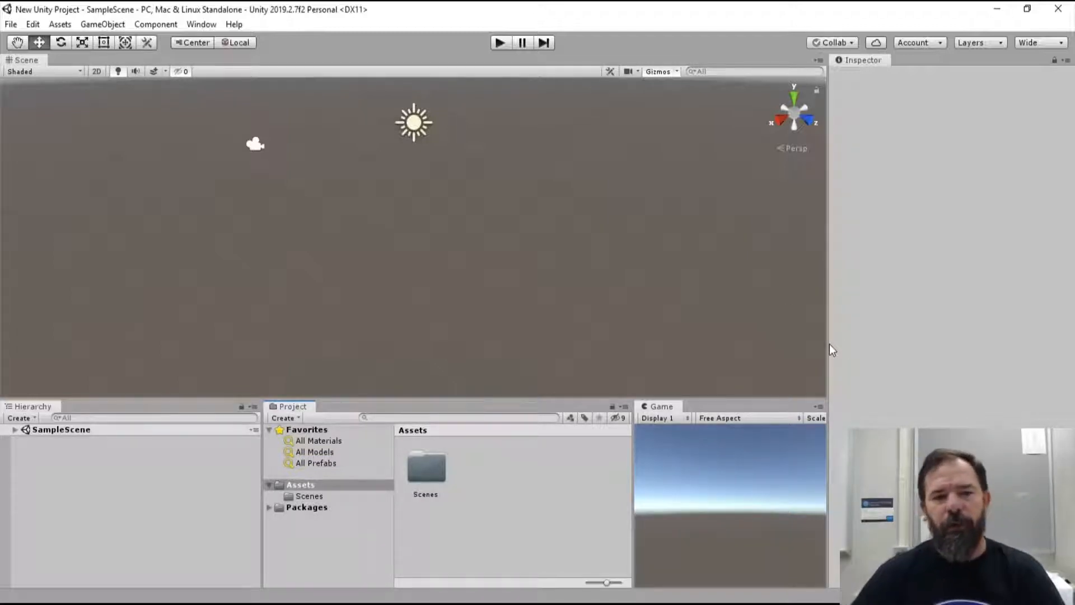
# Look around the Scene view by rotating and panning it around the camera and the light
pyautogui.moveTo(499, 154); pyautogui.dragTo(511, 215)
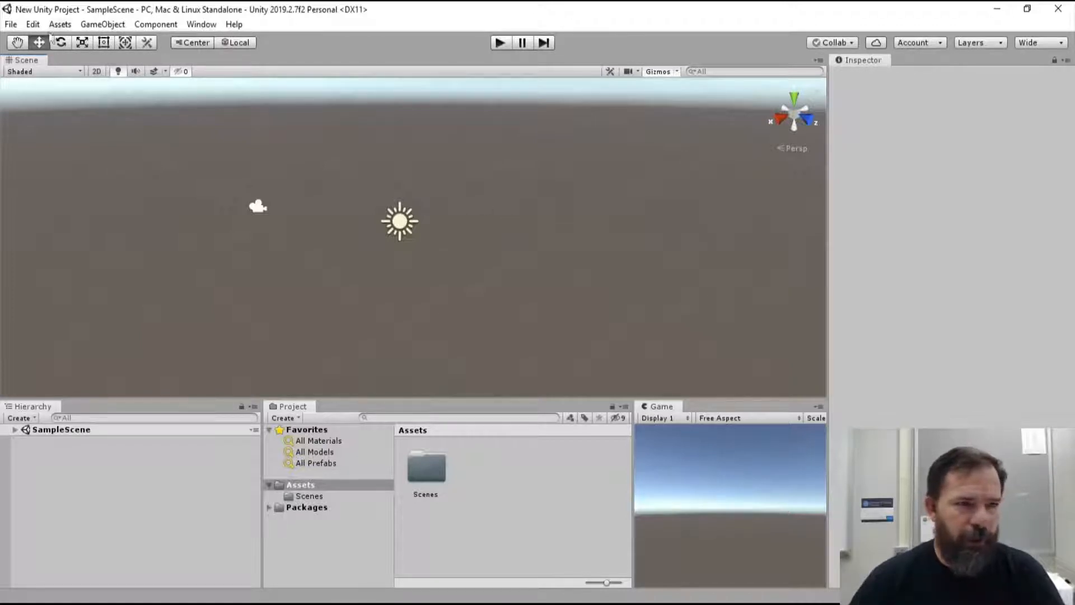
pyautogui.moveTo(547, 215)
pyautogui.mouseDown(button='middle')
pyautogui.moveTo(617, 240)
pyautogui.moveTo(605, 298)
pyautogui.moveTo(476, 168)
pyautogui.moveTo(583, 221)
pyautogui.moveTo(541, 228)
pyautogui.mouseUp(button='middle')
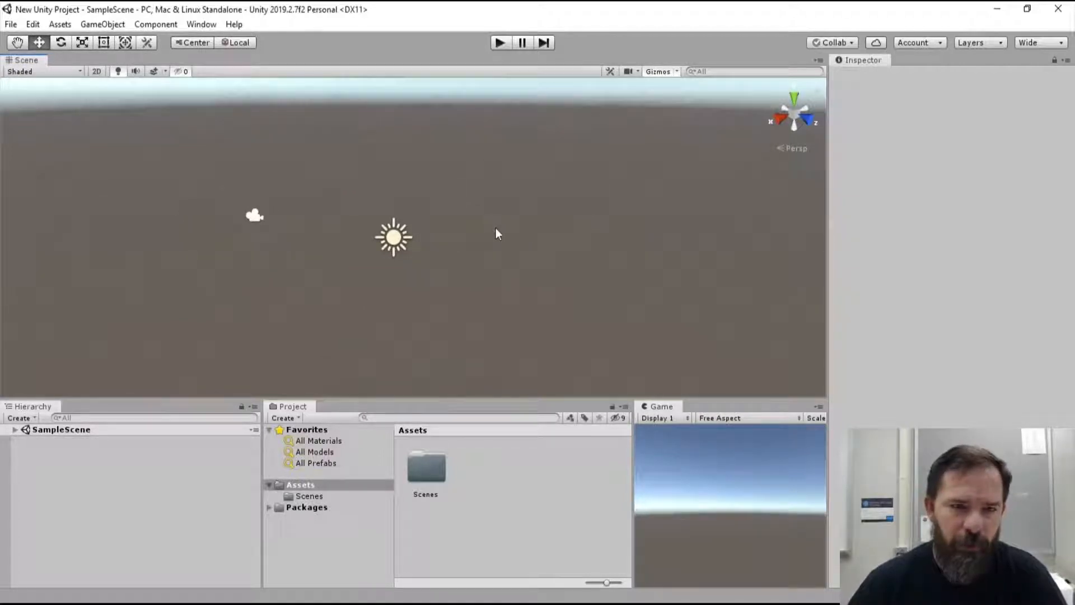
pyautogui.moveTo(496, 234)
pyautogui.mouseDown(button='right')
pyautogui.moveTo(499, 140)
pyautogui.moveTo(492, 264)
pyautogui.moveTo(490, 187)
pyautogui.moveTo(452, 208)
pyautogui.moveTo(367, 212)
pyautogui.moveTo(502, 207)
pyautogui.moveTo(481, 230)
pyautogui.mouseUp(button='right')
pyautogui.moveTo(481, 231); pyautogui.dragTo(520, 243)
pyautogui.moveTo(520, 243); pyautogui.dragTo(530, 276, button='right')
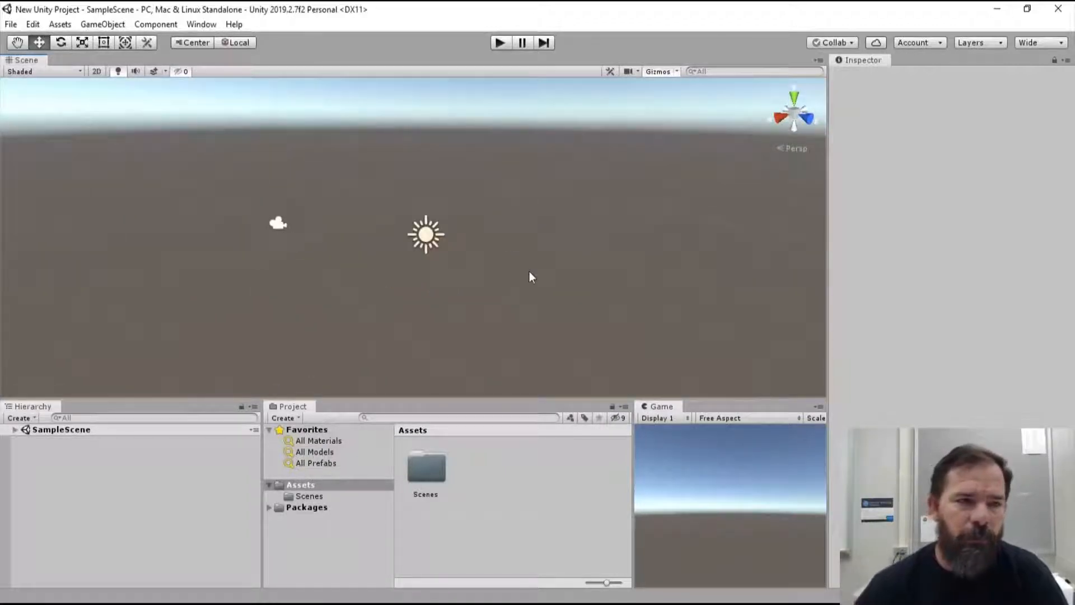
# Switch through the Hand, Move, Rotate, Scale and Transform tools, ending on the Hand tool
pyautogui.click(18, 44)
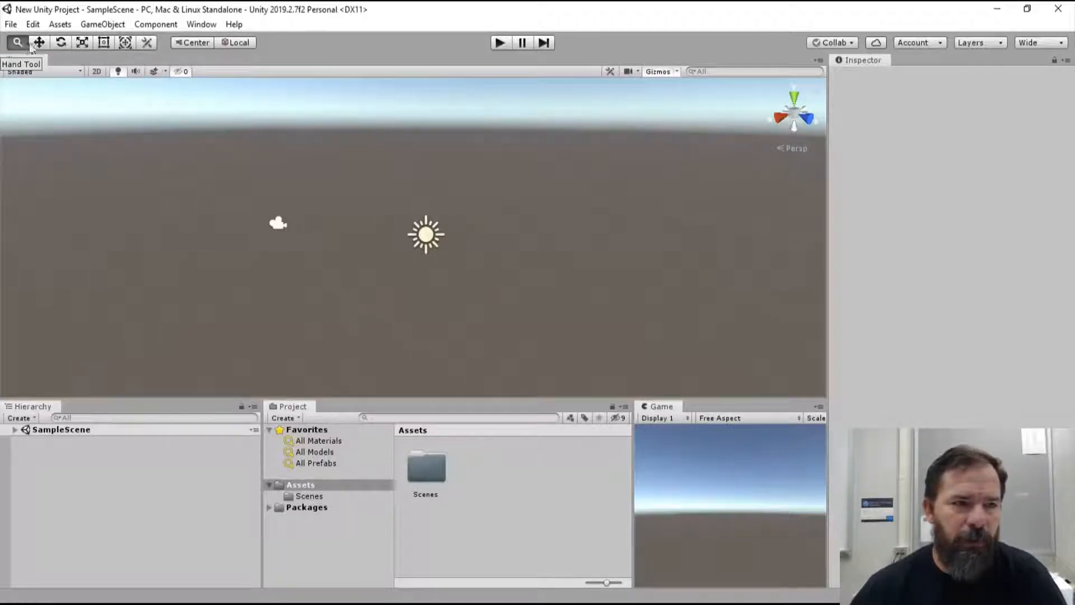
pyautogui.click(37, 43)
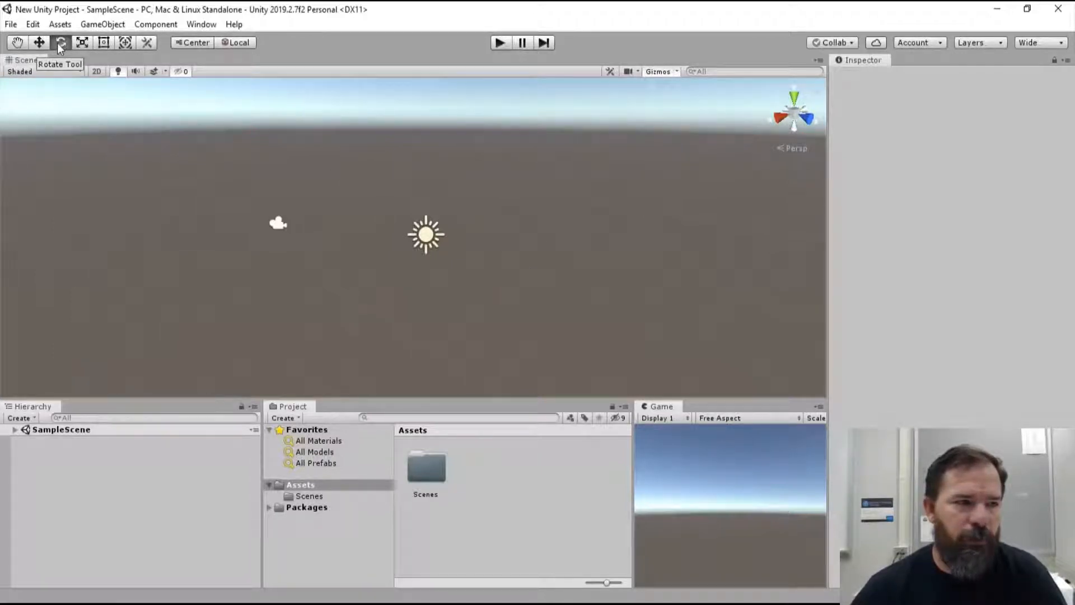
pyautogui.click(81, 43)
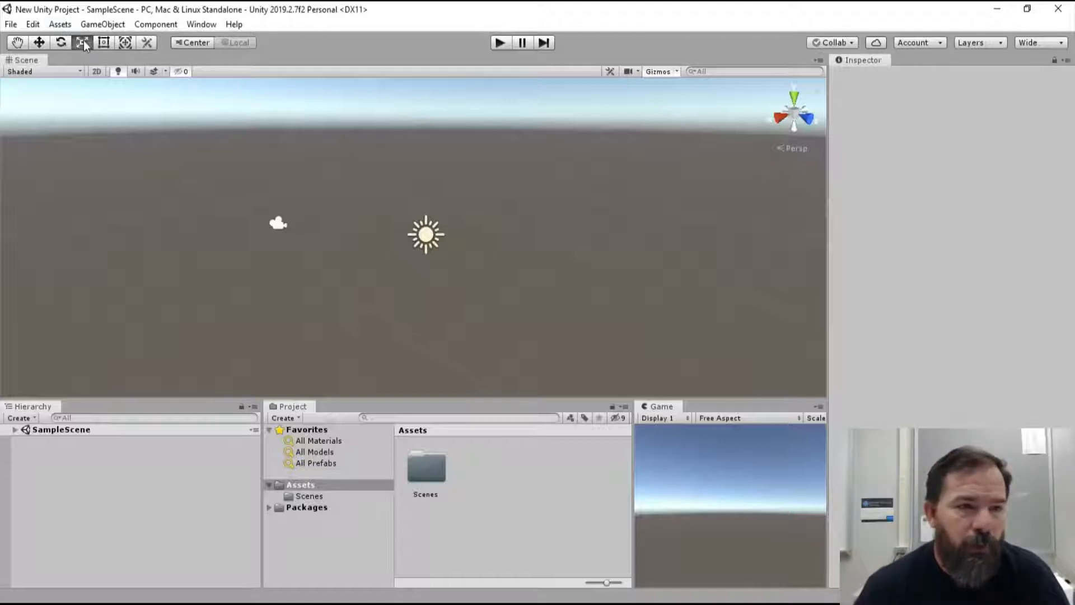
pyautogui.click(124, 43)
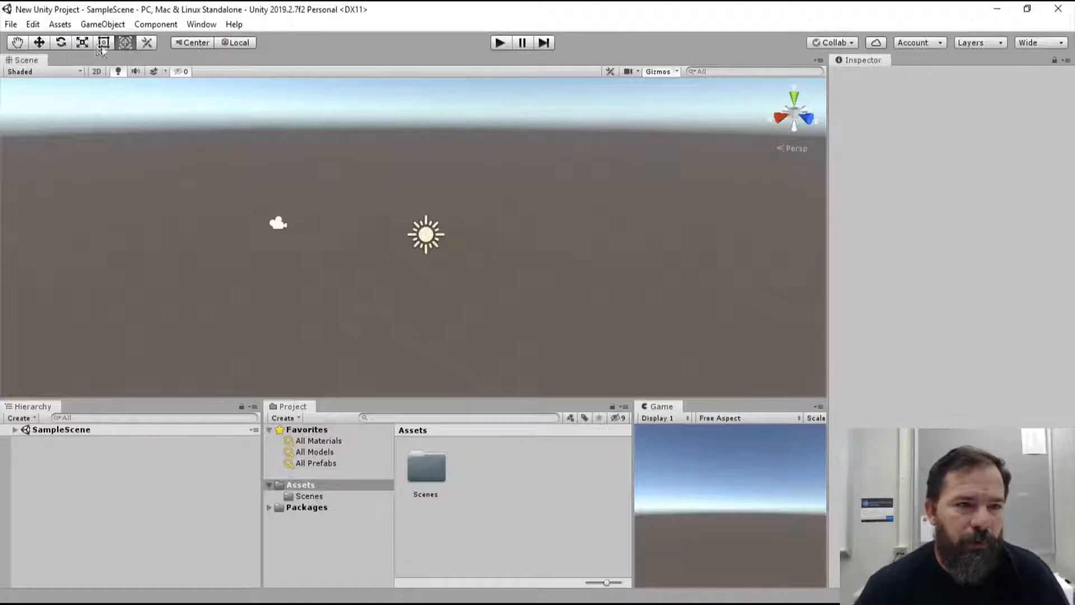
pyautogui.click(81, 44)
pyautogui.click(60, 42)
pyautogui.click(38, 42)
pyautogui.click(18, 43)
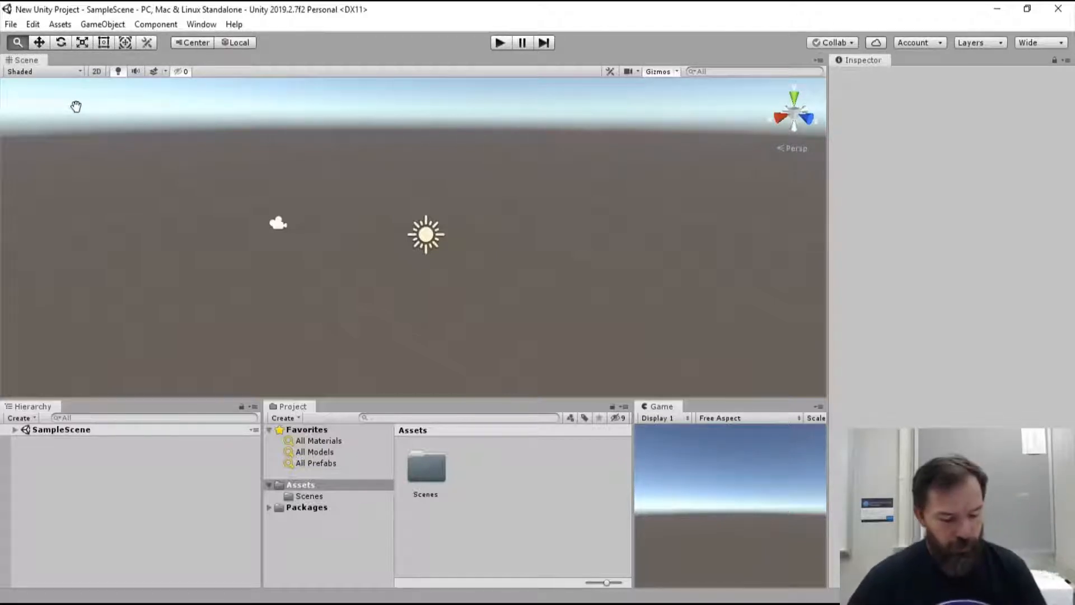
# Cycle through the Move, Rotate, Scale, Rect and Hand tools in both directions
pyautogui.press('w')
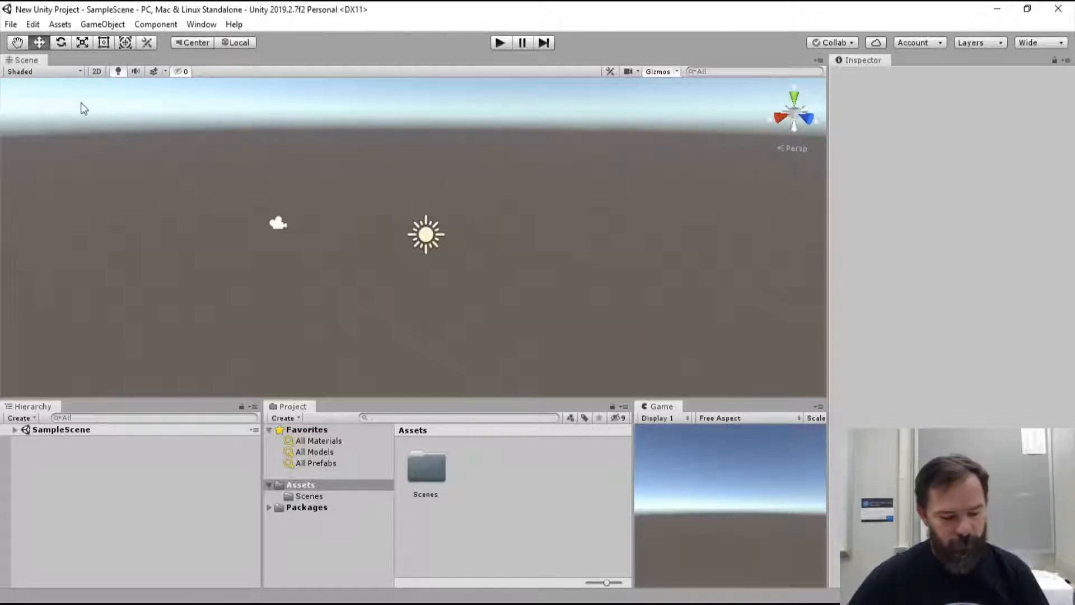
pyautogui.press('e')
pyautogui.press('r')
pyautogui.press('t')
pyautogui.press('r')
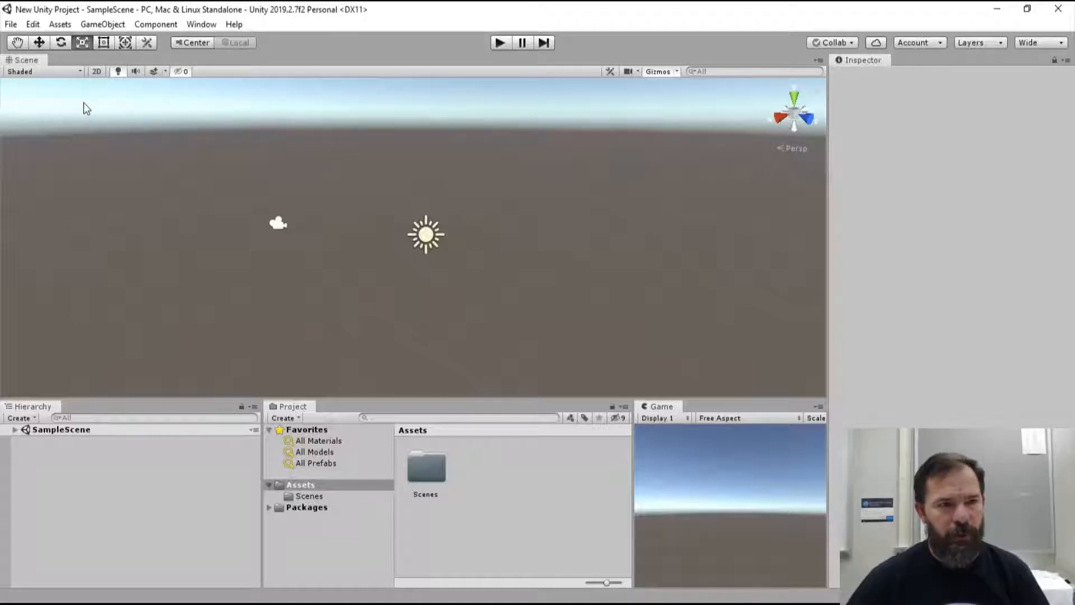
pyautogui.press('e')
pyautogui.press('w')
pyautogui.press('q')
pyautogui.press('w')
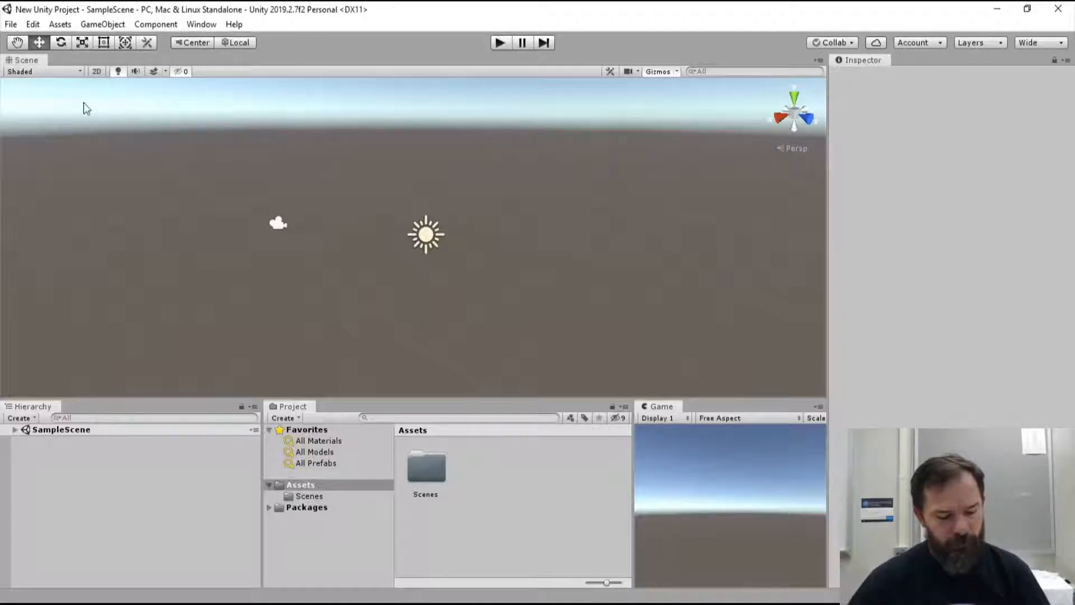
pyautogui.press('e')
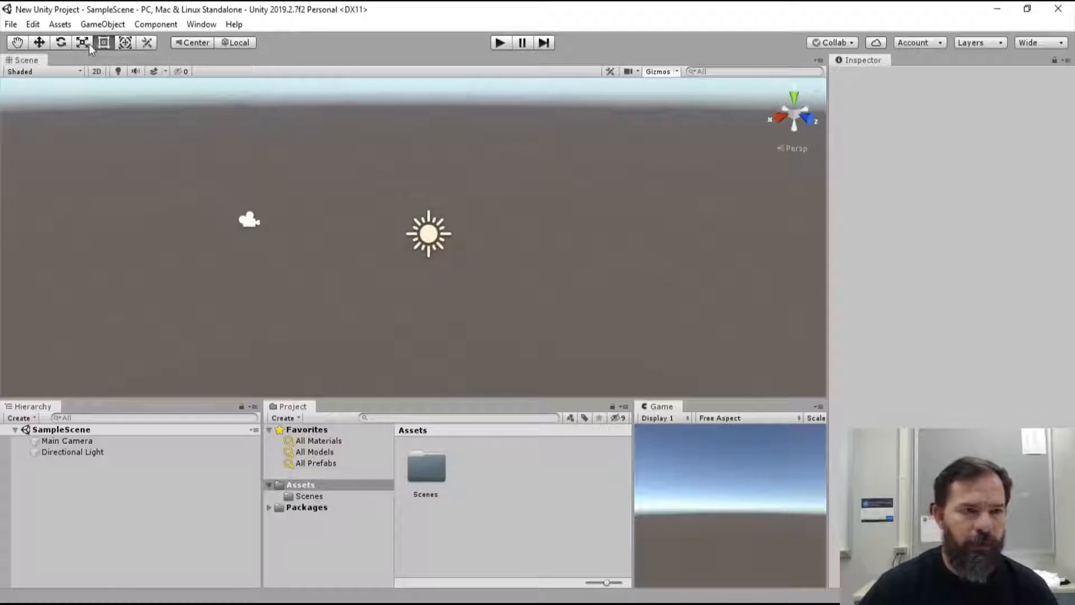
# Run through the Hand, Rotate, Scale and Rect tools once more and finish with the Move tool active
pyautogui.click(24, 46)
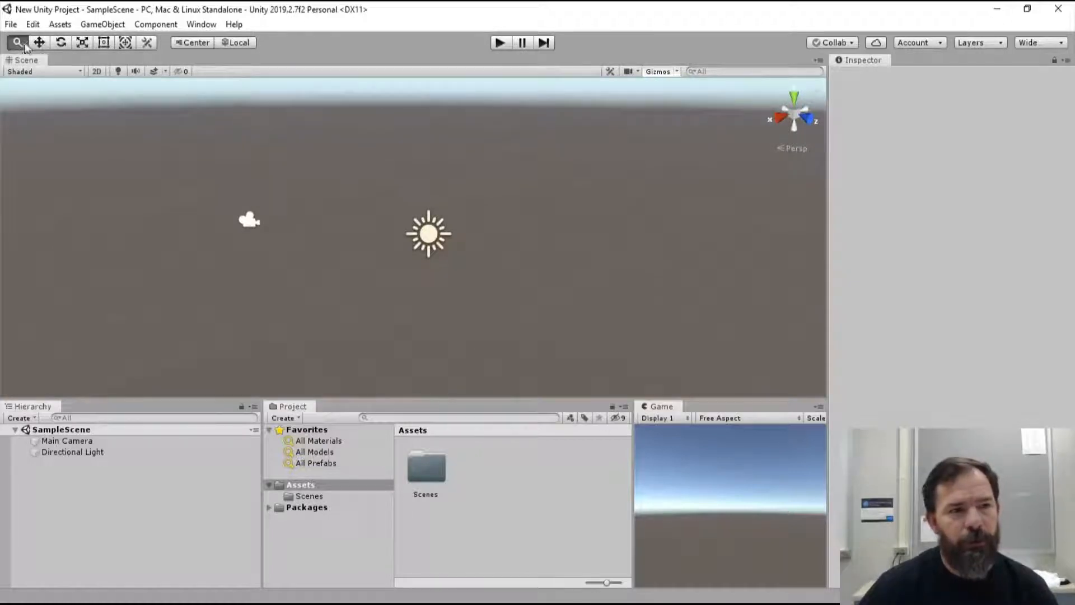
pyautogui.click(36, 45)
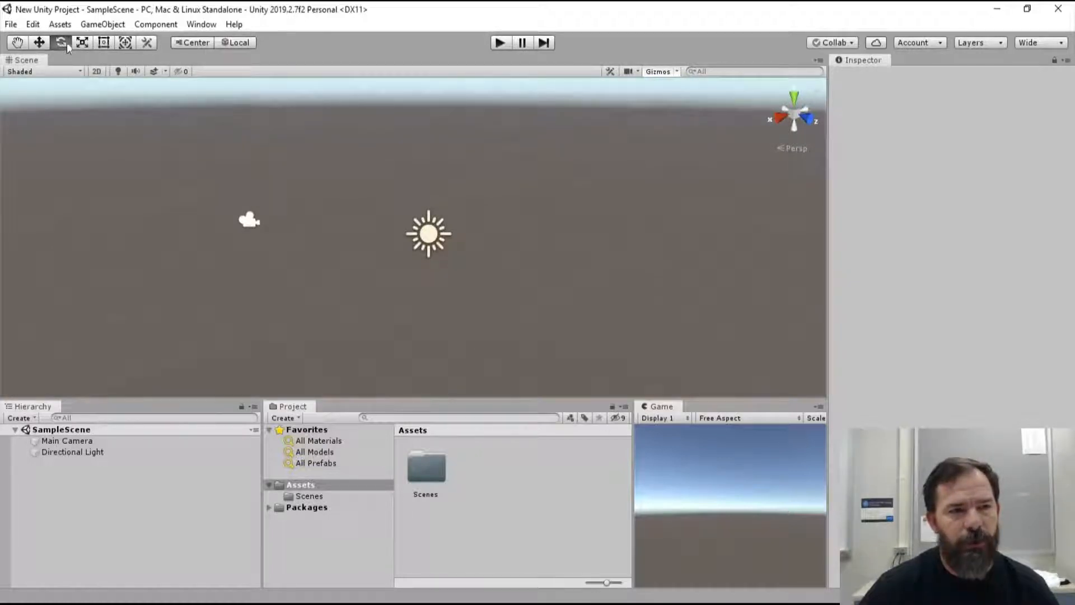
pyautogui.click(82, 45)
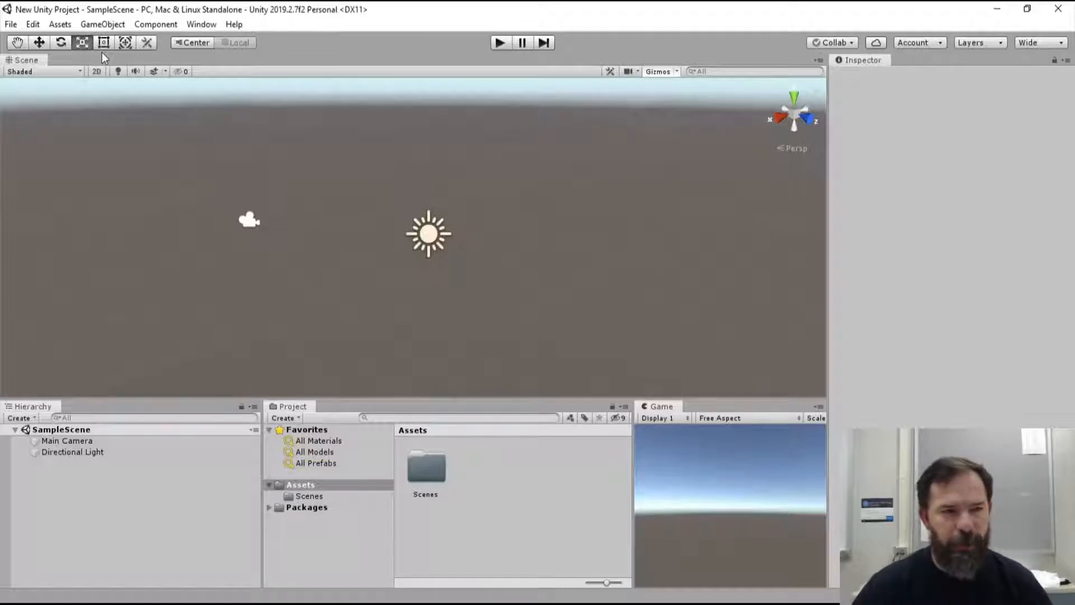
pyautogui.press('w')
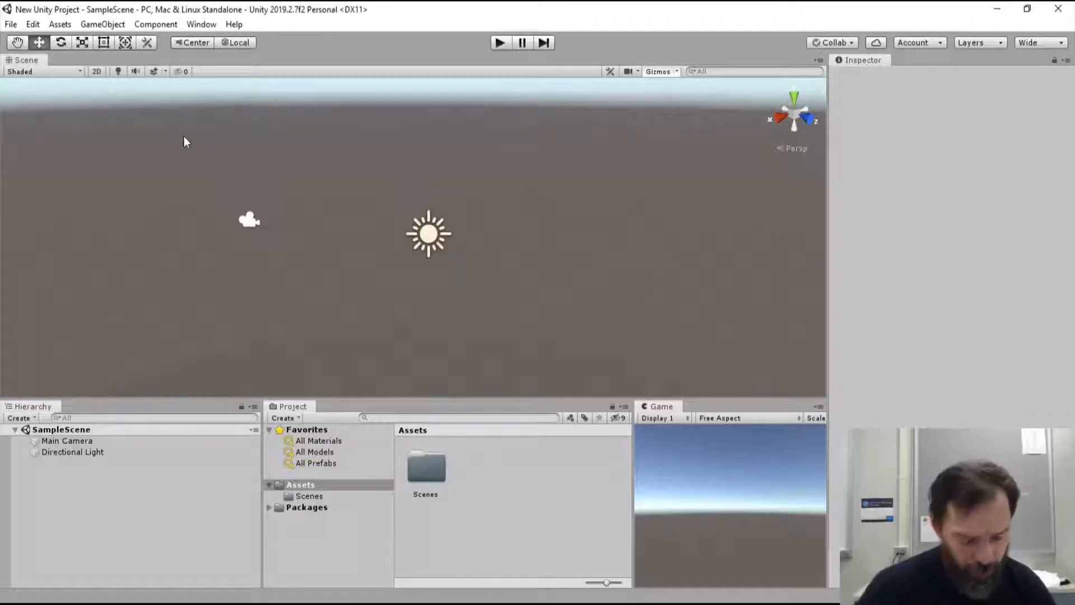
pyautogui.press('e')
pyautogui.press('r')
pyautogui.press('t')
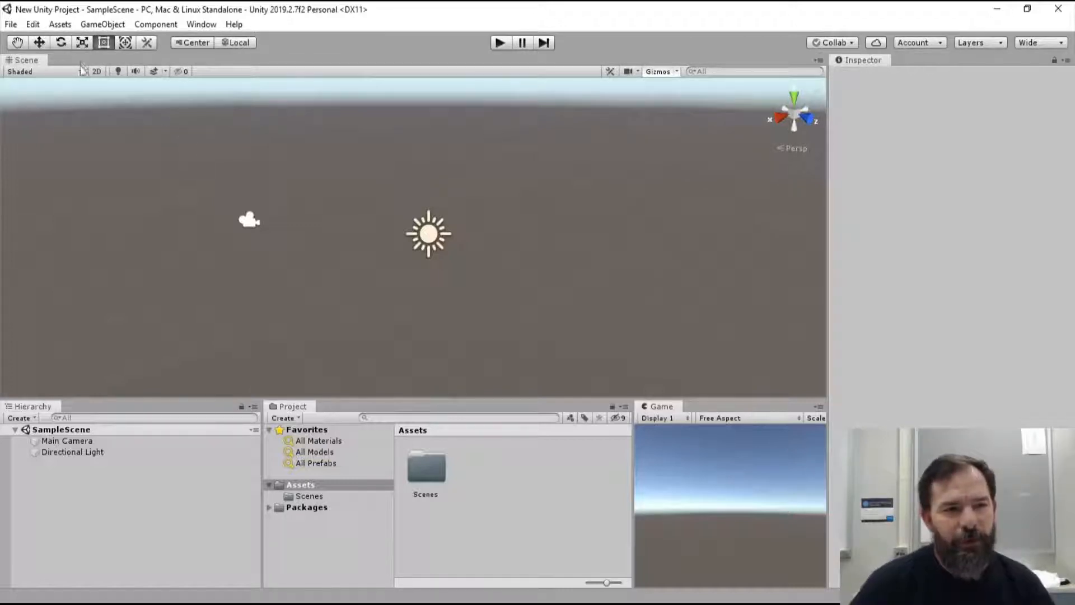
pyautogui.press('w')
pyautogui.press('e')
pyautogui.press('w')
pyautogui.moveTo(251, 75); pyautogui.dragTo(263, 77, button='middle')
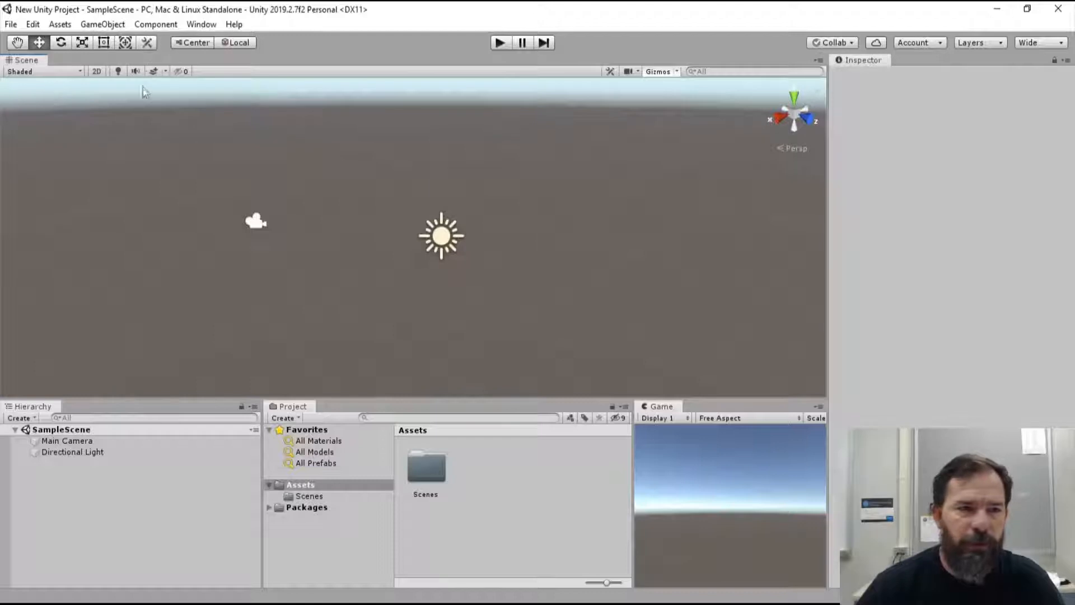
# Hide the skybox in the Scene view and turn it back on
pyautogui.click(164, 71)
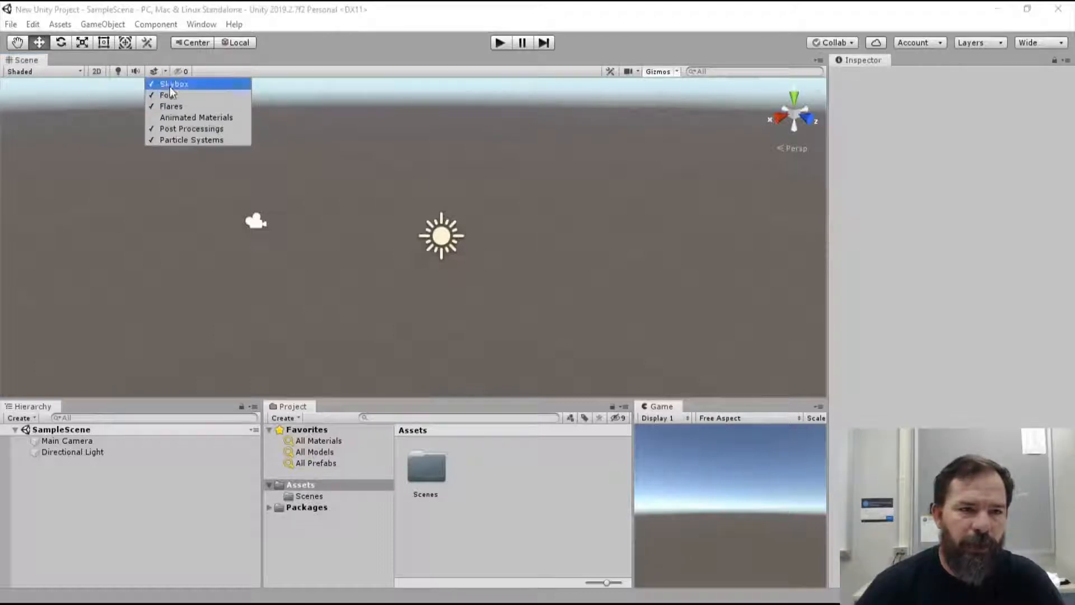
pyautogui.click(170, 86)
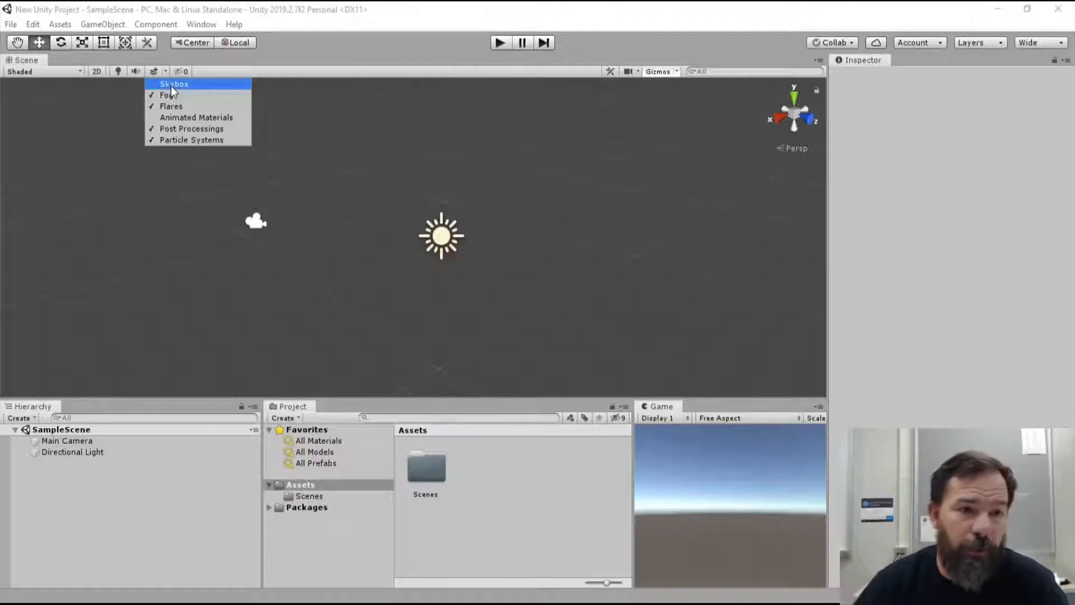
pyautogui.click(170, 86)
pyautogui.click(119, 72)
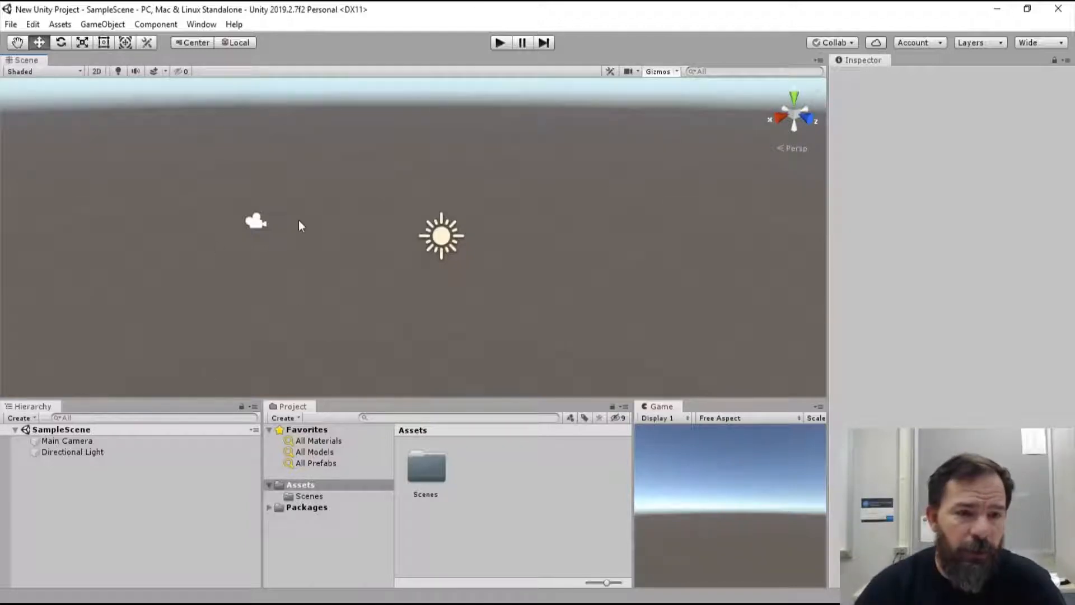
pyautogui.click(103, 23)
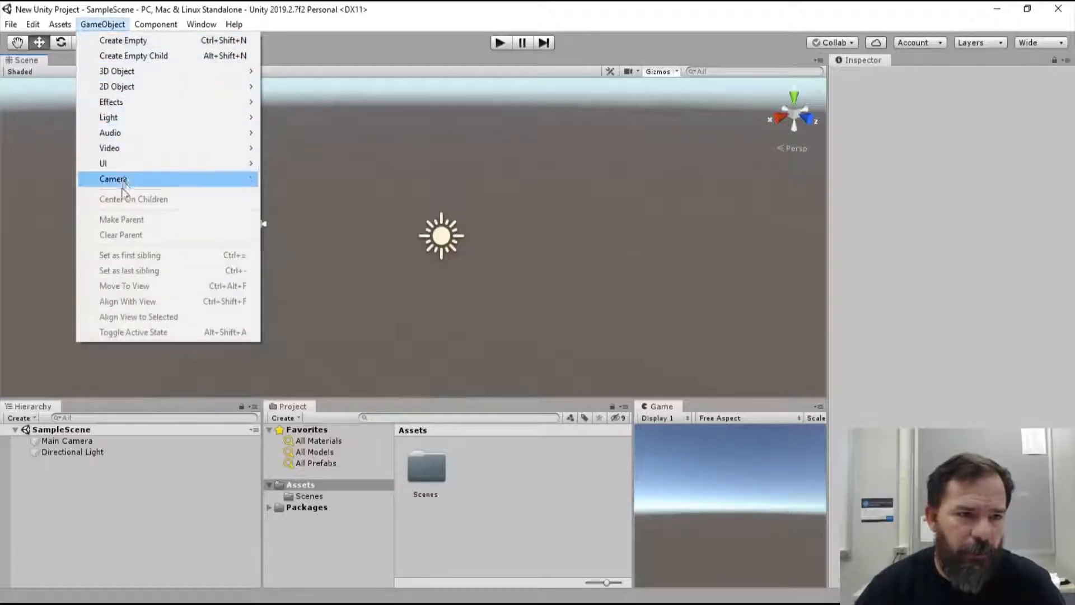
pyautogui.moveTo(123, 72)
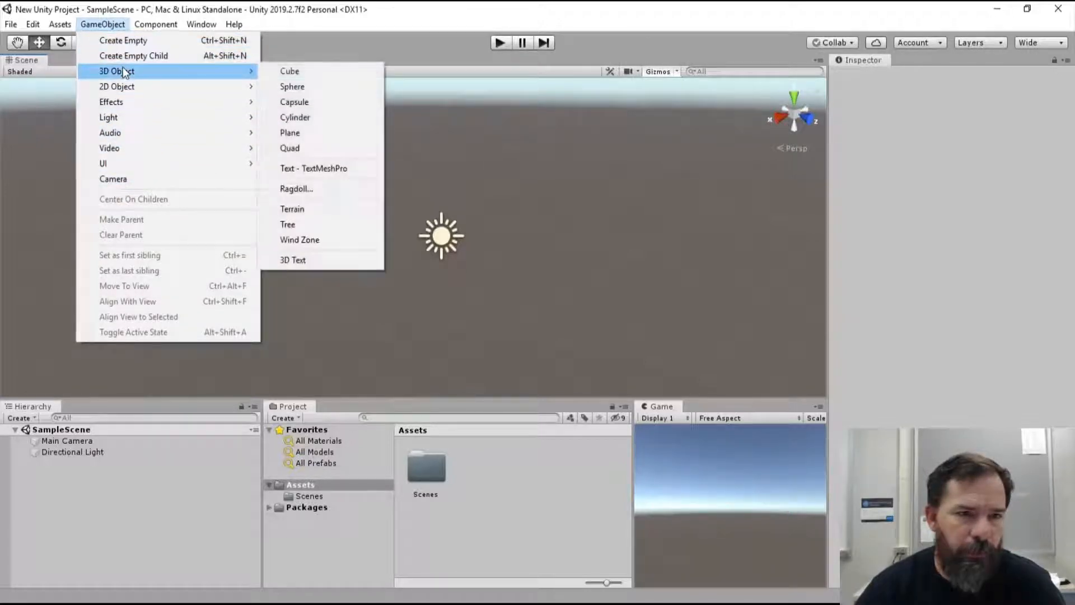
pyautogui.click(107, 562)
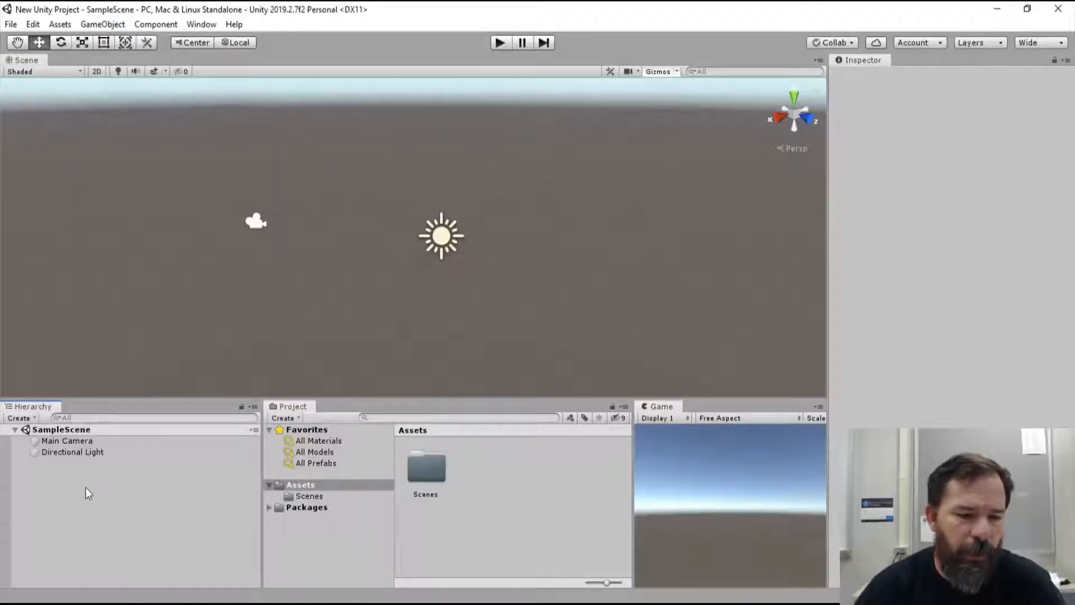
# Add a 3D Cube object to SampleScene from the Hierarchy
pyautogui.rightClick(87, 492)
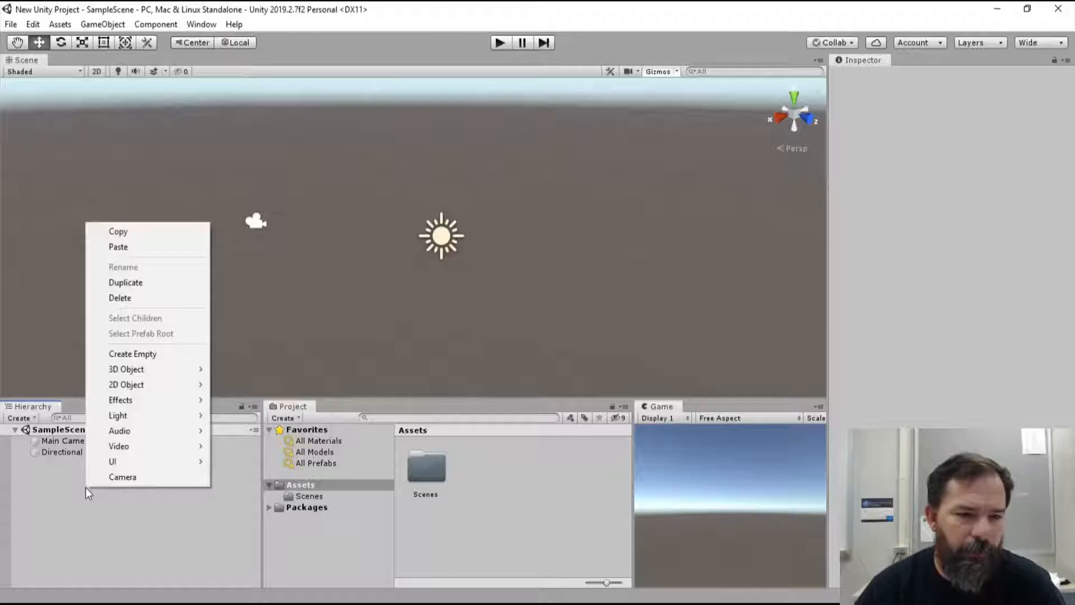
pyautogui.moveTo(168, 369)
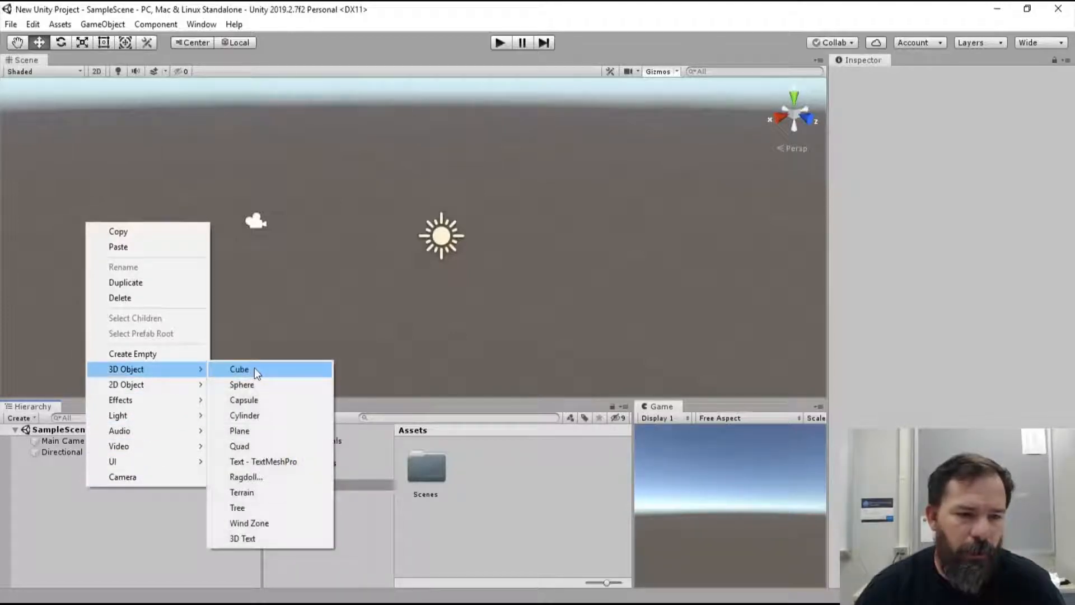
pyautogui.click(255, 369)
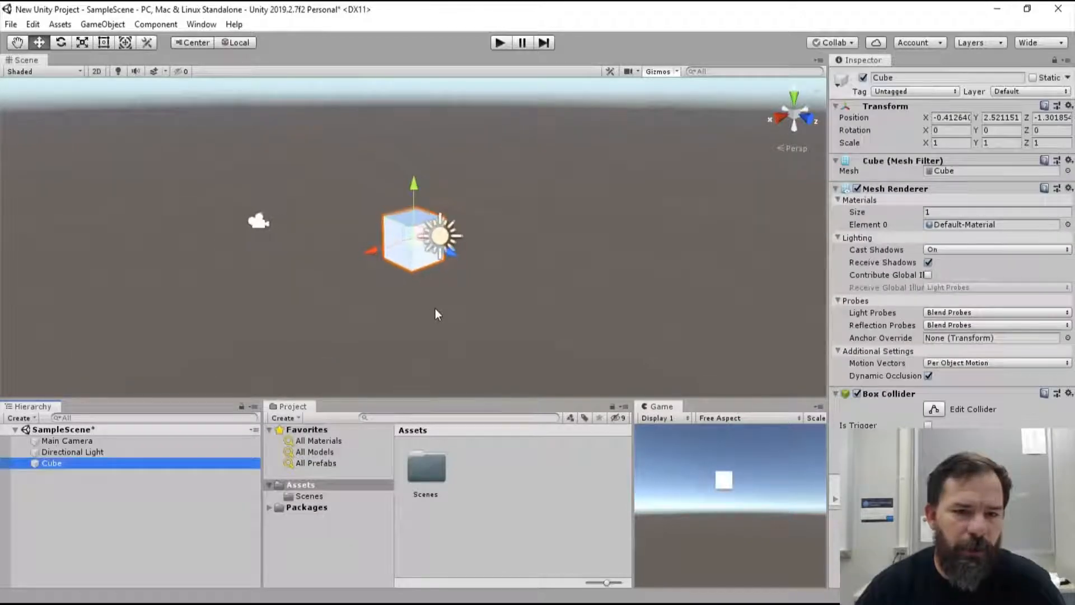
# Move the cube with the Move tool's axis handles to about X -0.78, Y 3.06, Z -1.99
pyautogui.scroll(3, 435, 309)
pyautogui.scroll(-3, 436, 309)
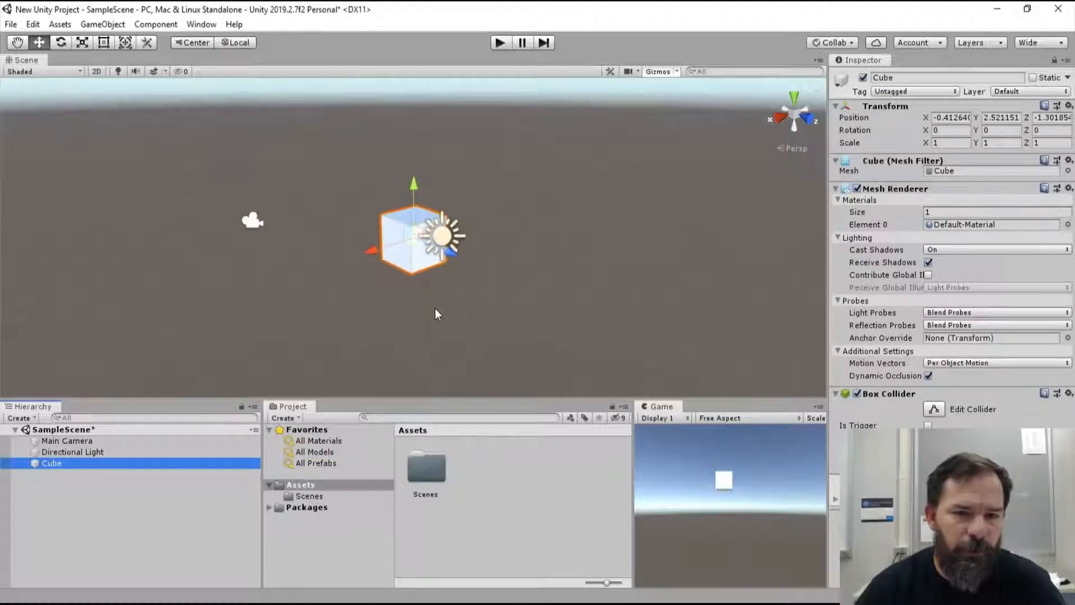
pyautogui.scroll(1, 437, 312)
pyautogui.moveTo(484, 342); pyautogui.dragTo(379, 308, button='middle')
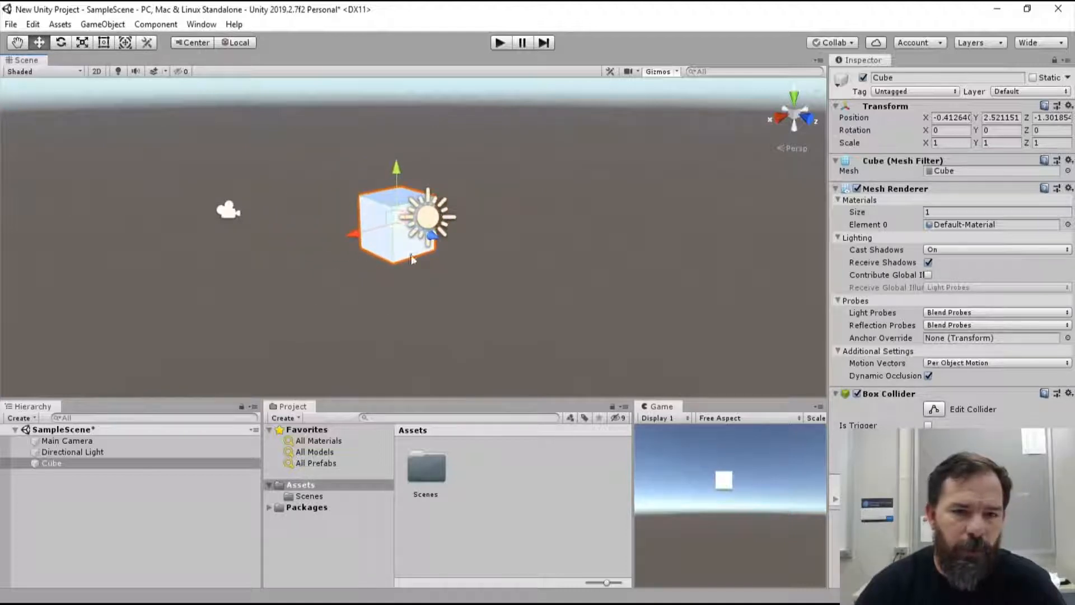
pyautogui.moveTo(396, 167); pyautogui.dragTo(392, 191)
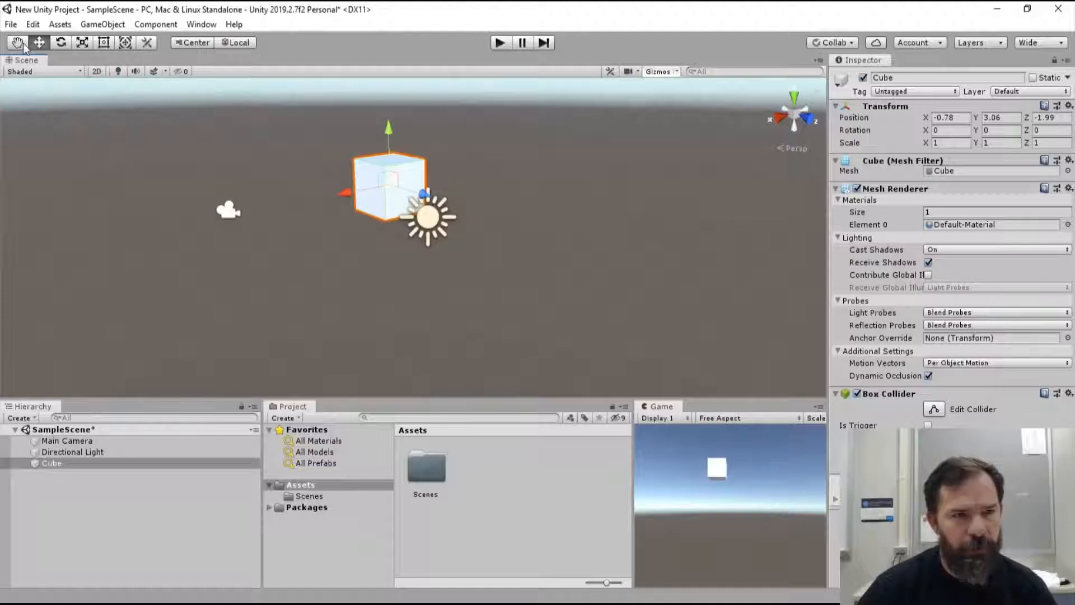
# Rotate the cube freehand with the Rotate tool to about X 6, Y 1.5, Z -17.6 degrees
pyautogui.click(63, 43)
pyautogui.press('w')
pyautogui.click(60, 48)
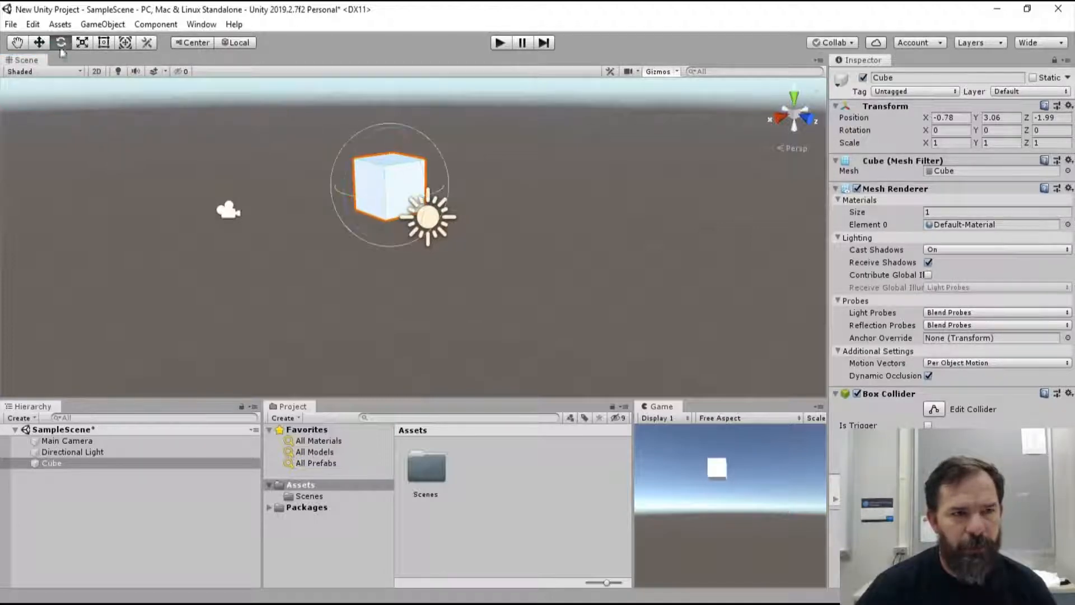
pyautogui.press('w')
pyautogui.press('e')
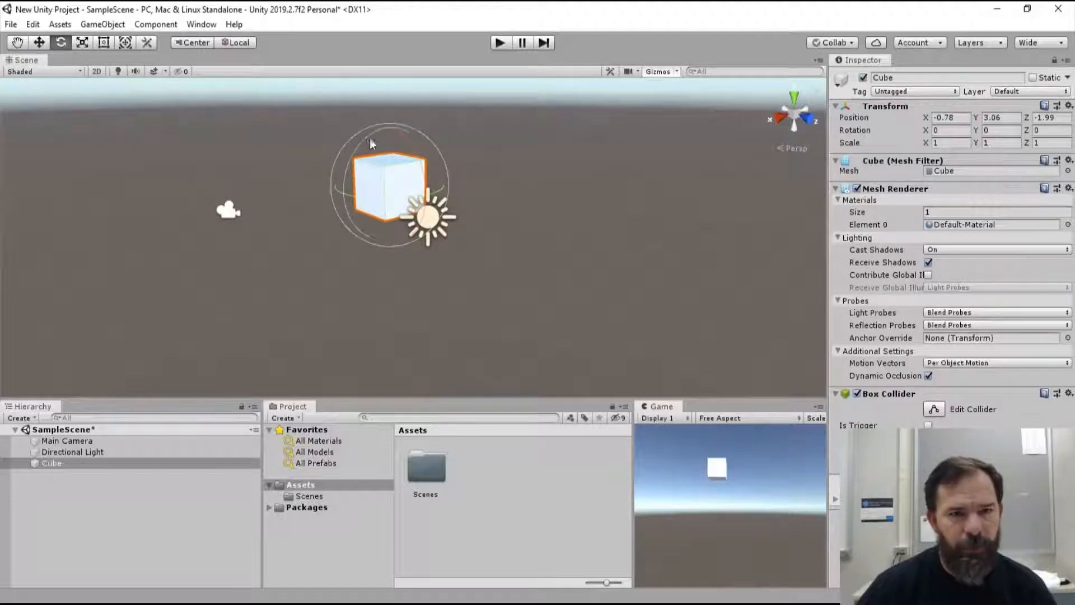
pyautogui.moveTo(366, 145); pyautogui.dragTo(356, 158)
pyautogui.moveTo(342, 180); pyautogui.dragTo(448, 168)
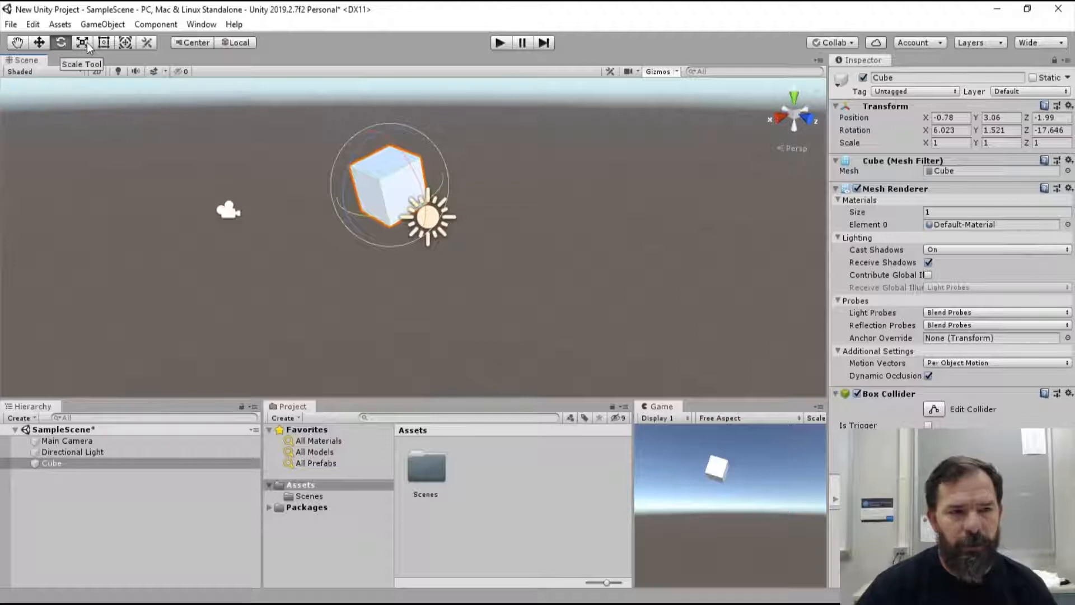
# Enlarge the cube along all three axes with the Scale tool to about X 1.25, Y 1.28, Z 1.42
pyautogui.click(86, 43)
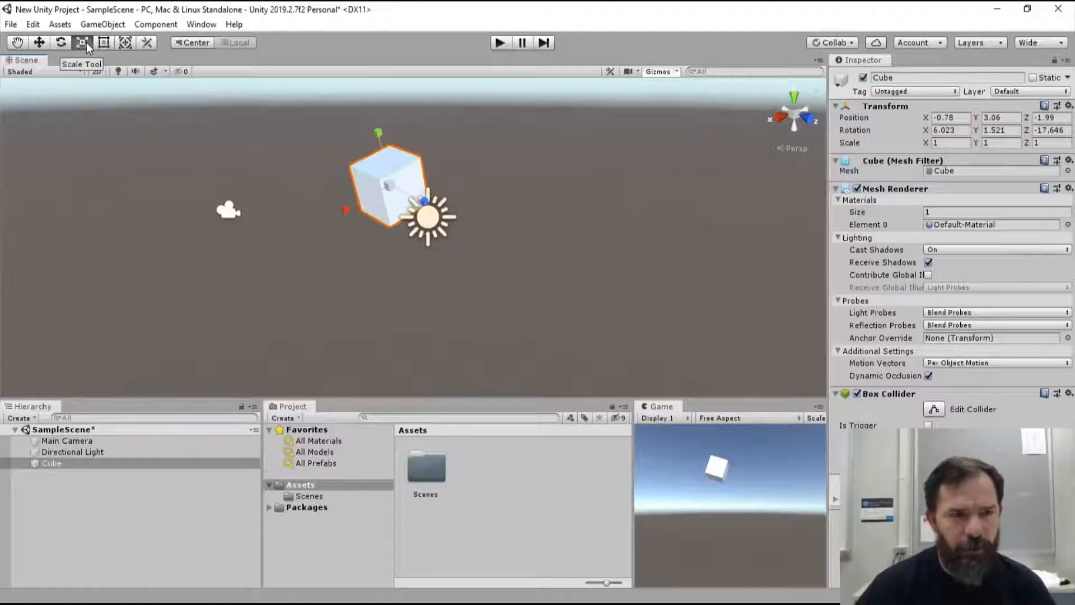
pyautogui.moveTo(378, 133)
pyautogui.mouseDown()
pyautogui.moveTo(365, 108)
pyautogui.moveTo(369, 130)
pyautogui.mouseUp()
pyautogui.moveTo(348, 213)
pyautogui.mouseDown()
pyautogui.moveTo(332, 219)
pyautogui.moveTo(348, 213)
pyautogui.mouseUp()
pyautogui.moveTo(428, 212)
pyautogui.mouseDown()
pyautogui.moveTo(441, 219)
pyautogui.moveTo(401, 209)
pyautogui.moveTo(399, 191)
pyautogui.moveTo(384, 195)
pyautogui.moveTo(427, 236)
pyautogui.moveTo(408, 220)
pyautogui.moveTo(414, 227)
pyautogui.mouseUp()
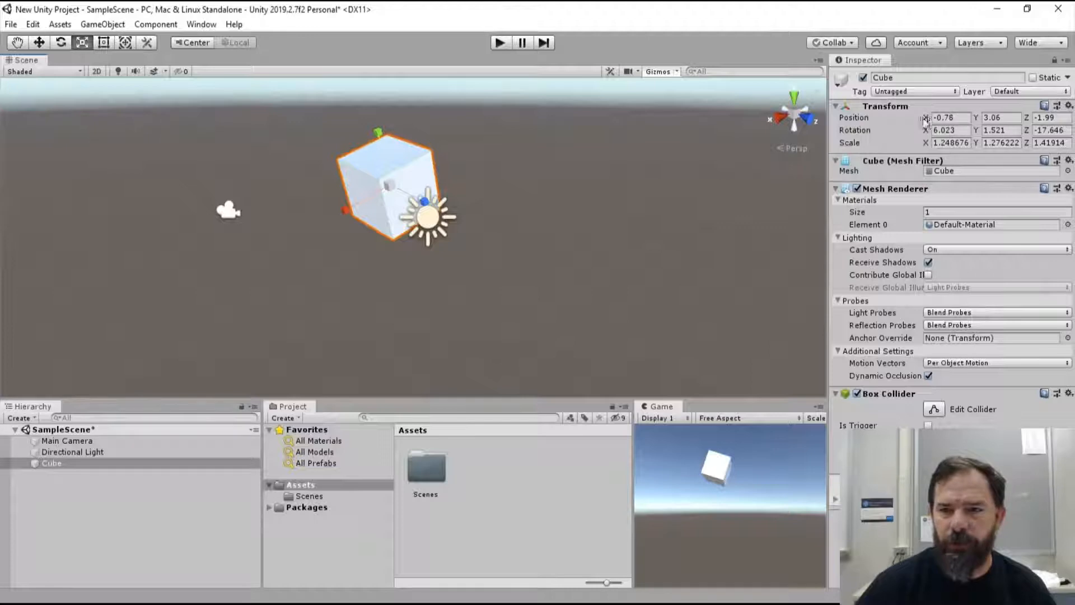
# Set the cube's X and Y position to 0 and its X rotation to 0
pyautogui.click(960, 118)
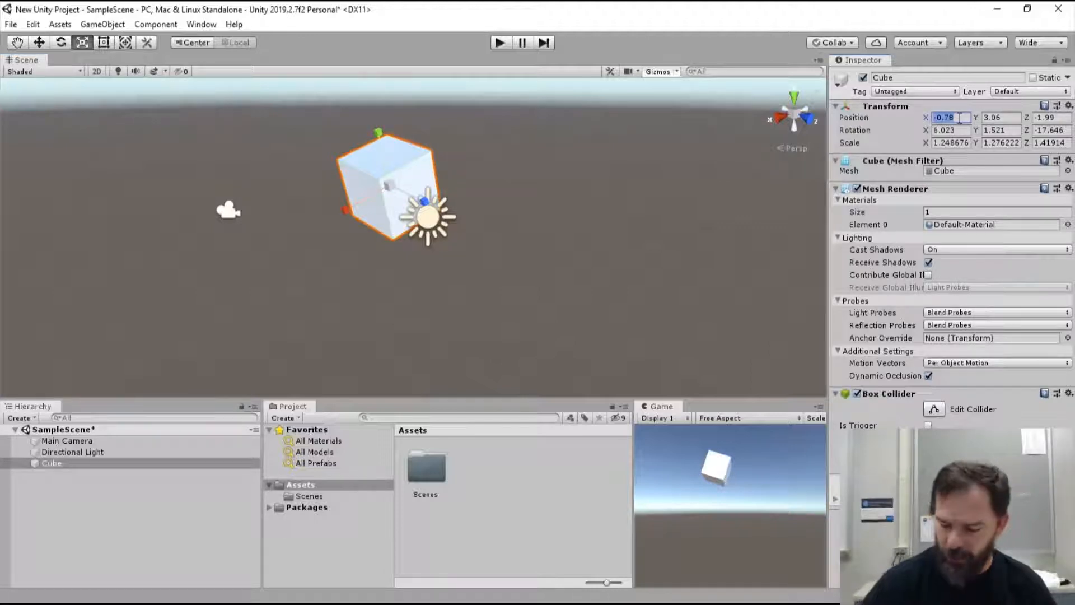
pyautogui.write('0')
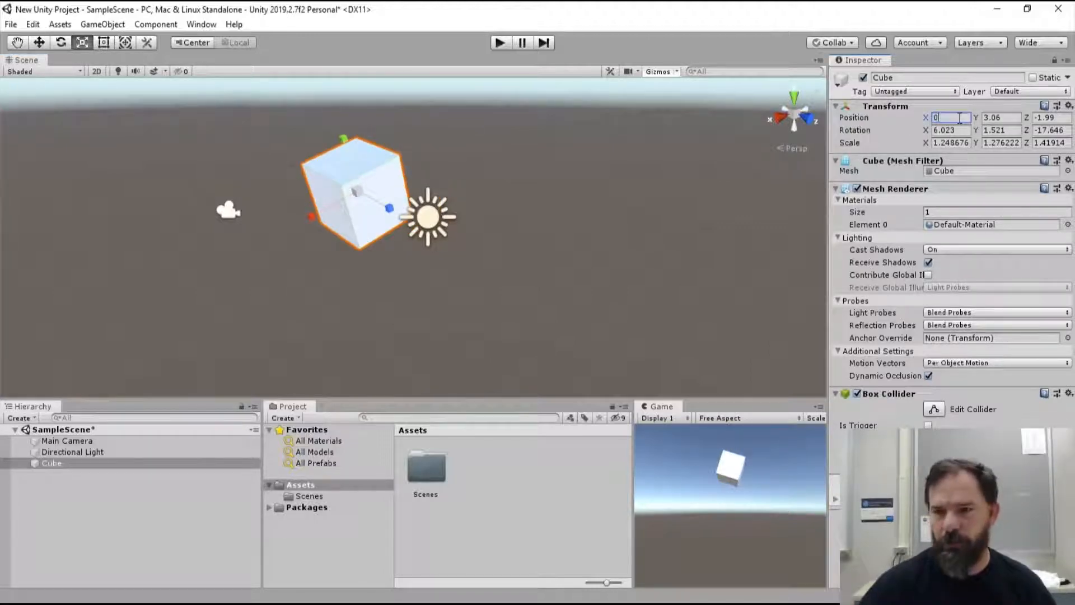
pyautogui.click(1006, 119)
pyautogui.write('0')
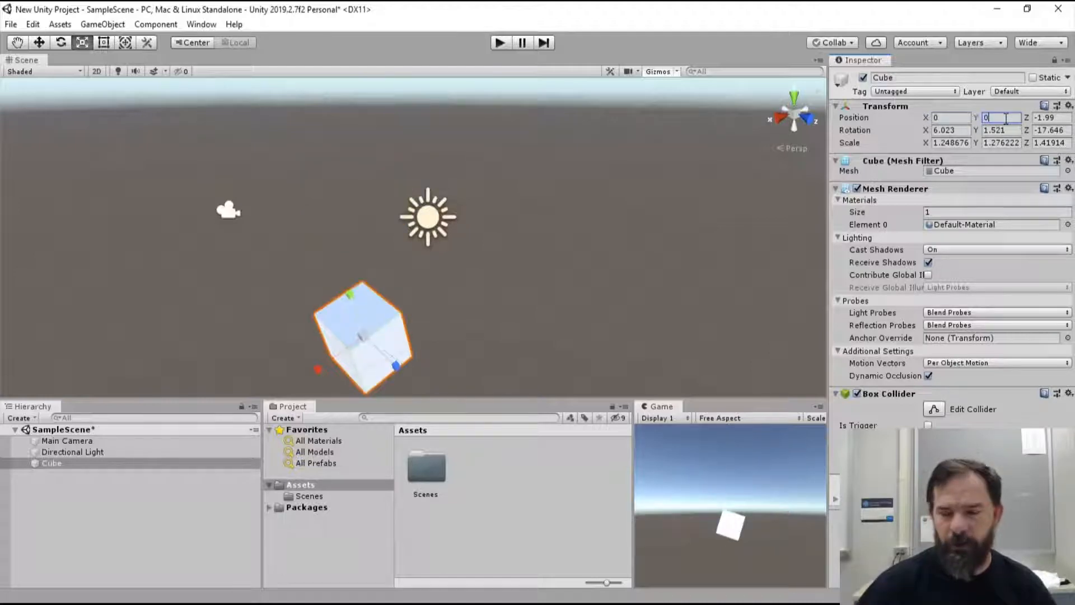
pyautogui.click(960, 132)
pyautogui.write('0')
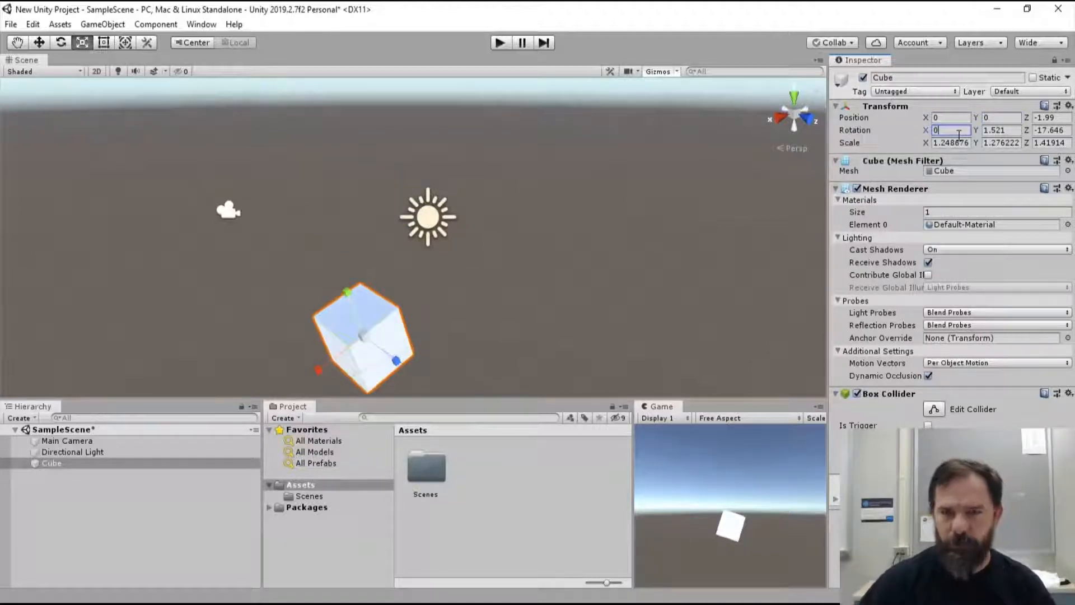
pyautogui.click(1007, 130)
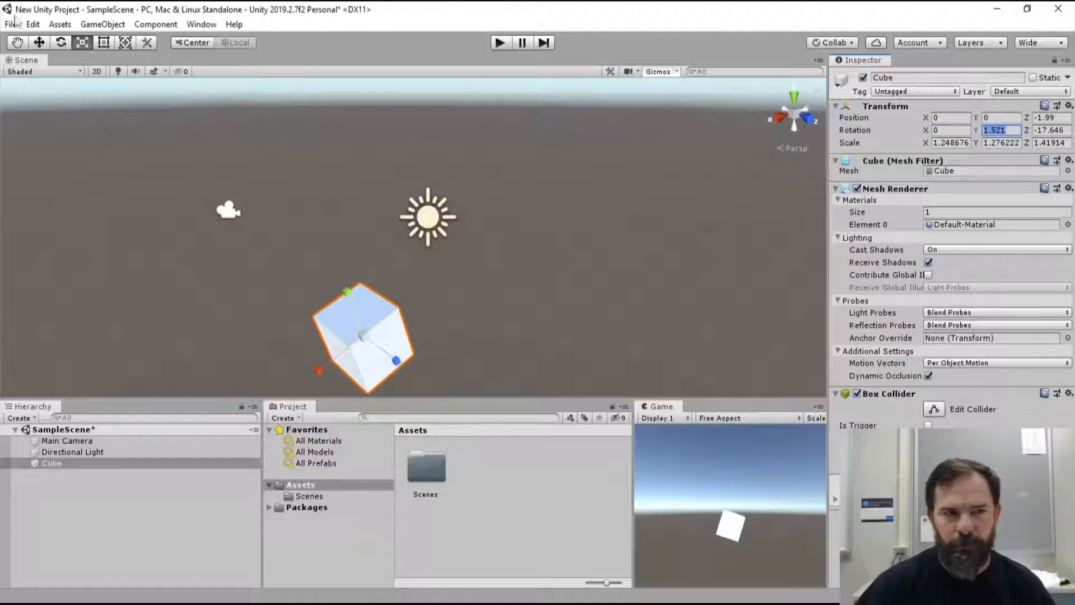
# Move the cube back up with the Move tool to about X -0.65, Y 2.75, Z -1.97
pyautogui.click(39, 43)
pyautogui.moveTo(349, 296); pyautogui.dragTo(325, 212)
pyautogui.moveTo(280, 265); pyautogui.dragTo(353, 251)
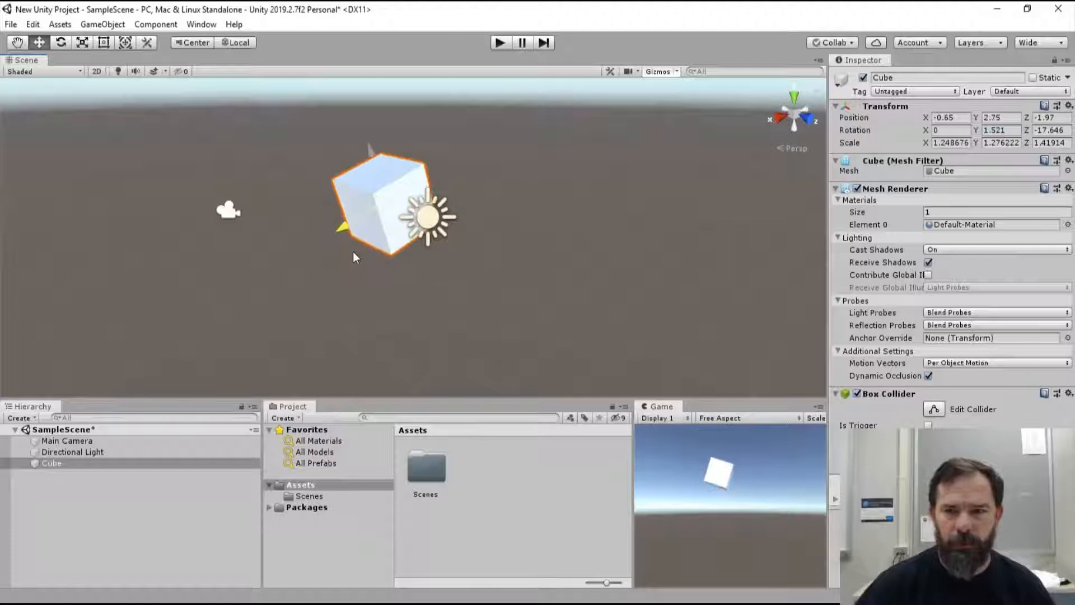
# Set the cube's Y and Z rotation to 0
pyautogui.click(1003, 130)
pyautogui.write('0')
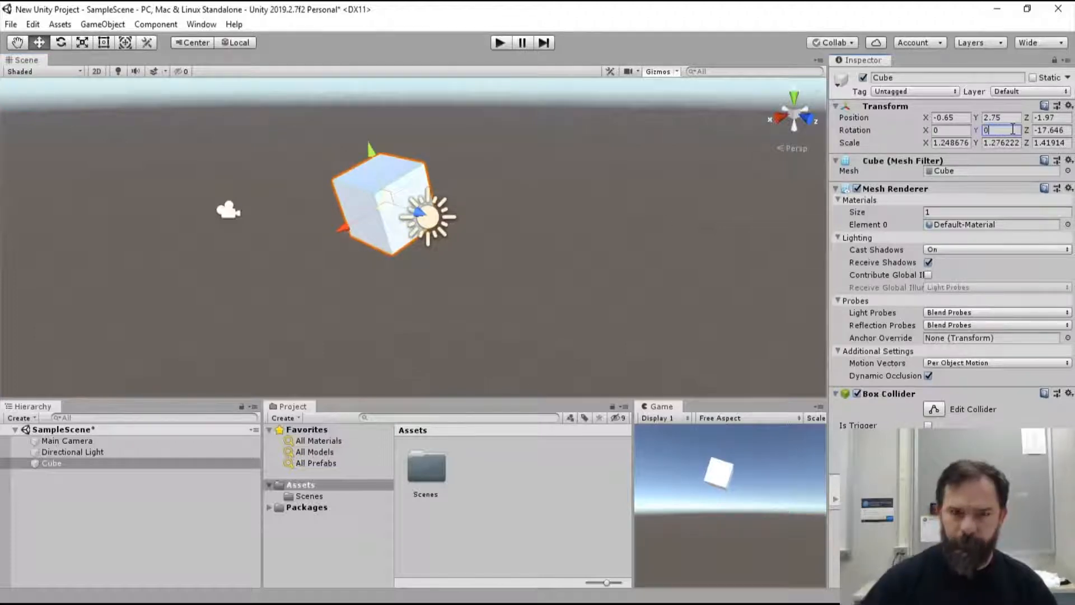
pyautogui.click(1048, 131)
pyautogui.write('0')
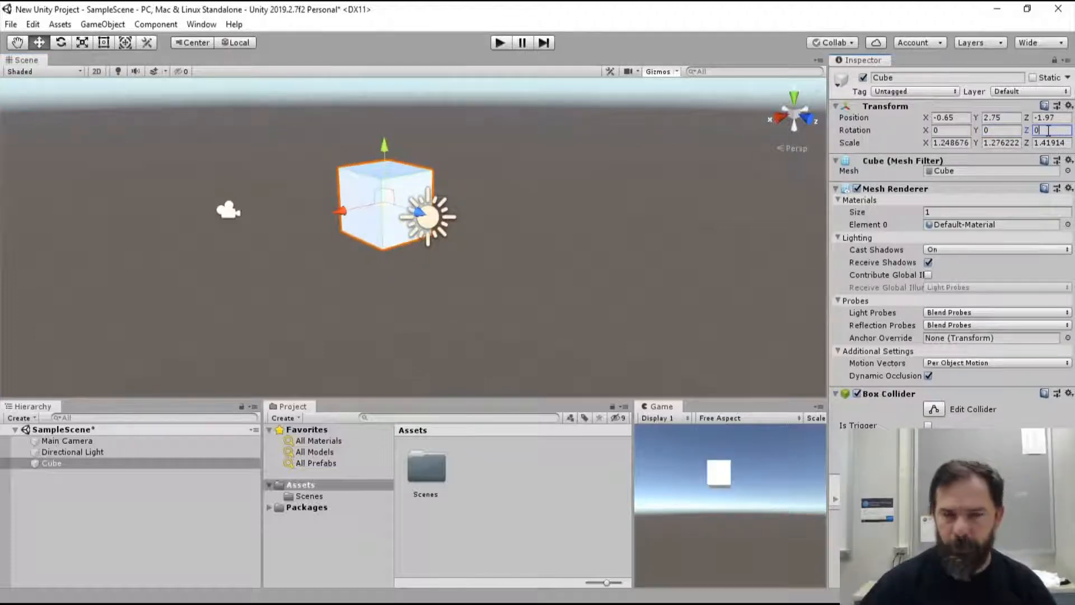
# Set the cube's X, Y and Z scale to 1
pyautogui.click(948, 142)
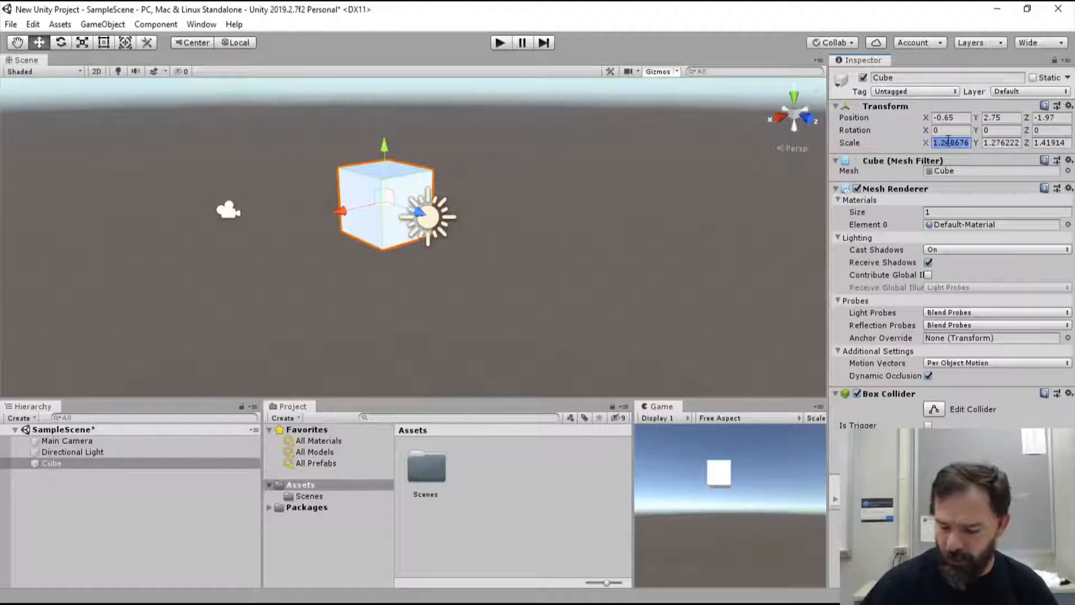
pyautogui.write('0')
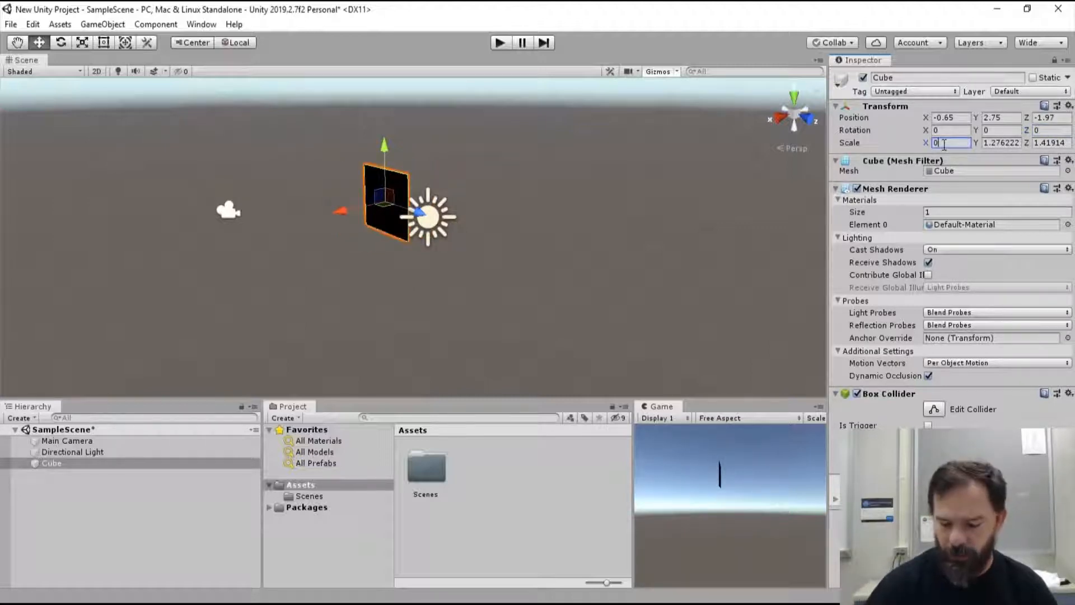
pyautogui.press('BackSpace')
pyautogui.write('1')
pyautogui.click(1004, 145)
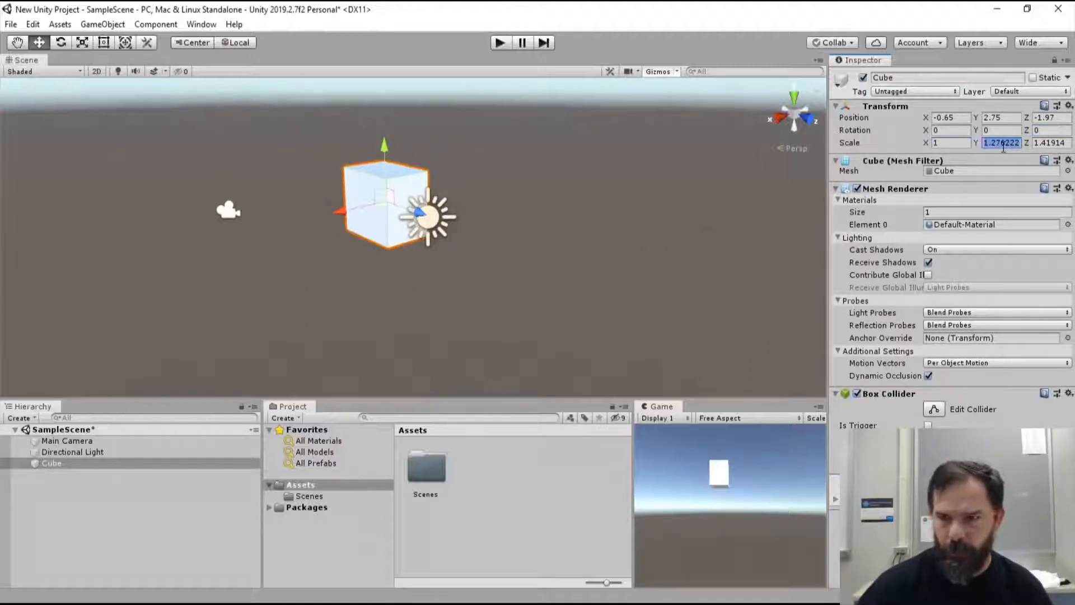
pyautogui.write('1')
pyautogui.press('Return')
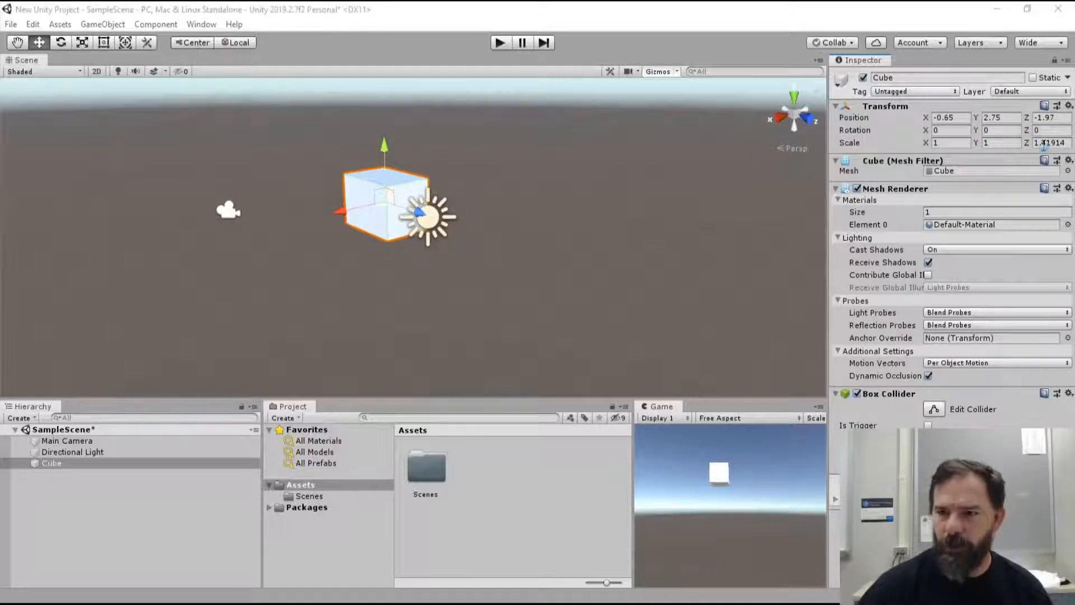
pyautogui.click(1047, 145)
pyautogui.click(1048, 145)
pyautogui.click(1048, 144)
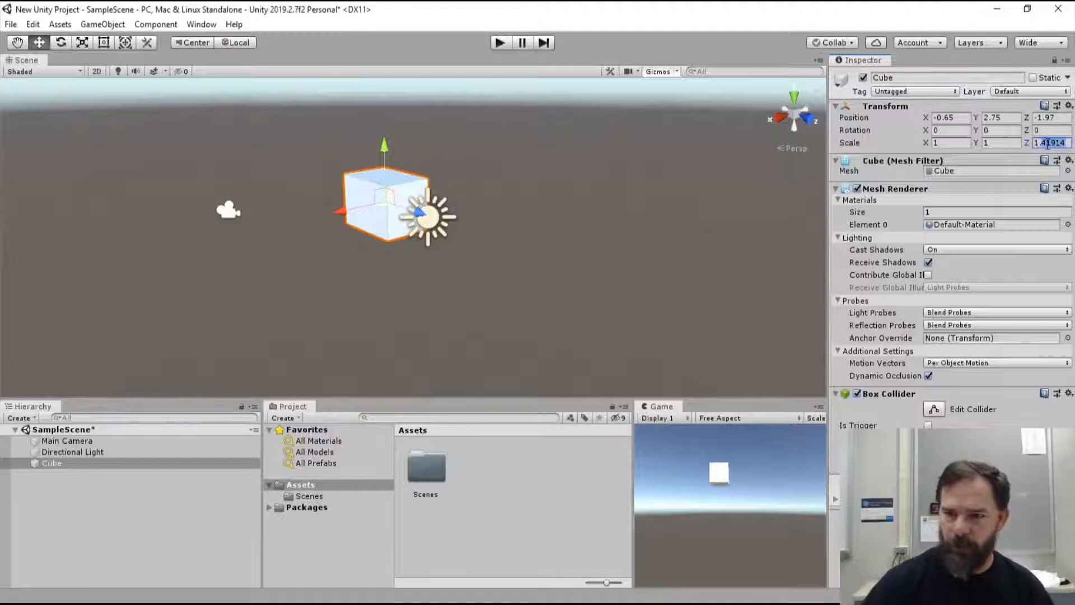
pyautogui.click(1048, 144)
pyautogui.doubleClick(1048, 144)
pyautogui.write('1.')
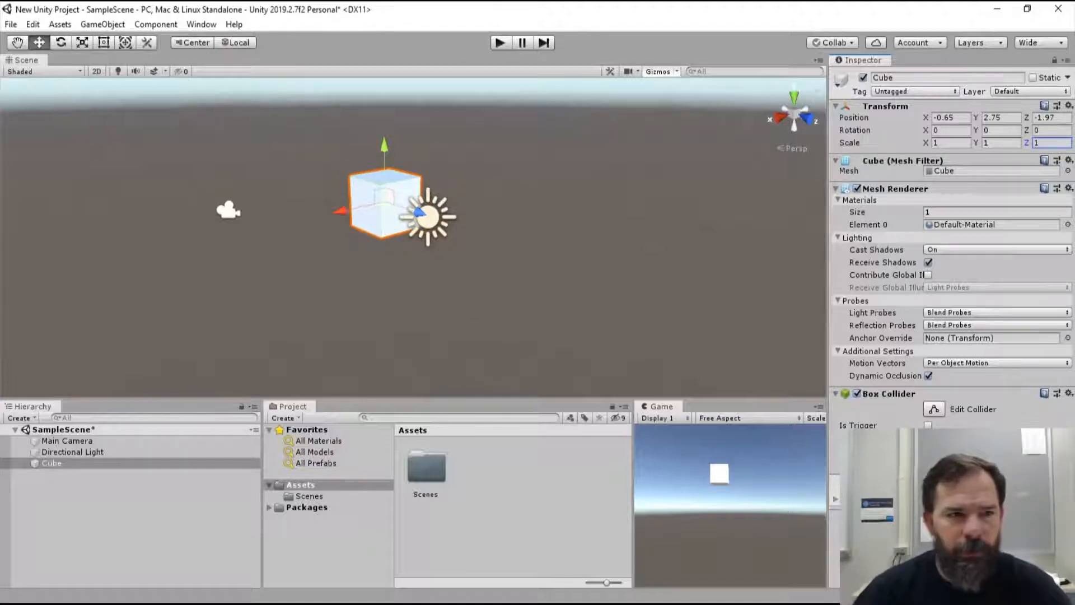
# Switch between the Rotate, Scale and Move tools on the cube, finishing with the Move tool active
pyautogui.click(61, 43)
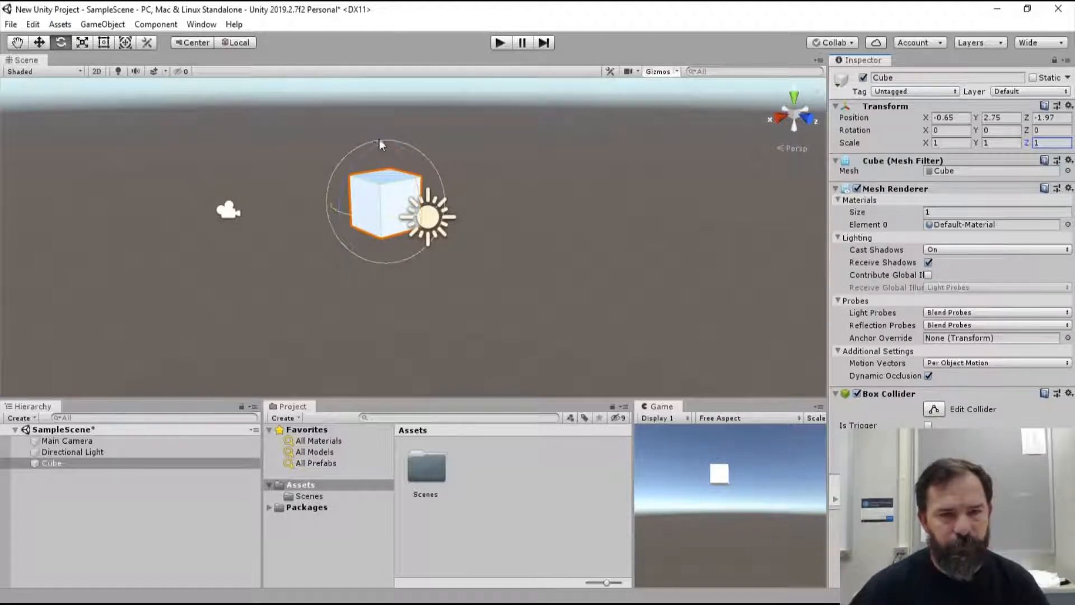
pyautogui.press('w')
pyautogui.press('r')
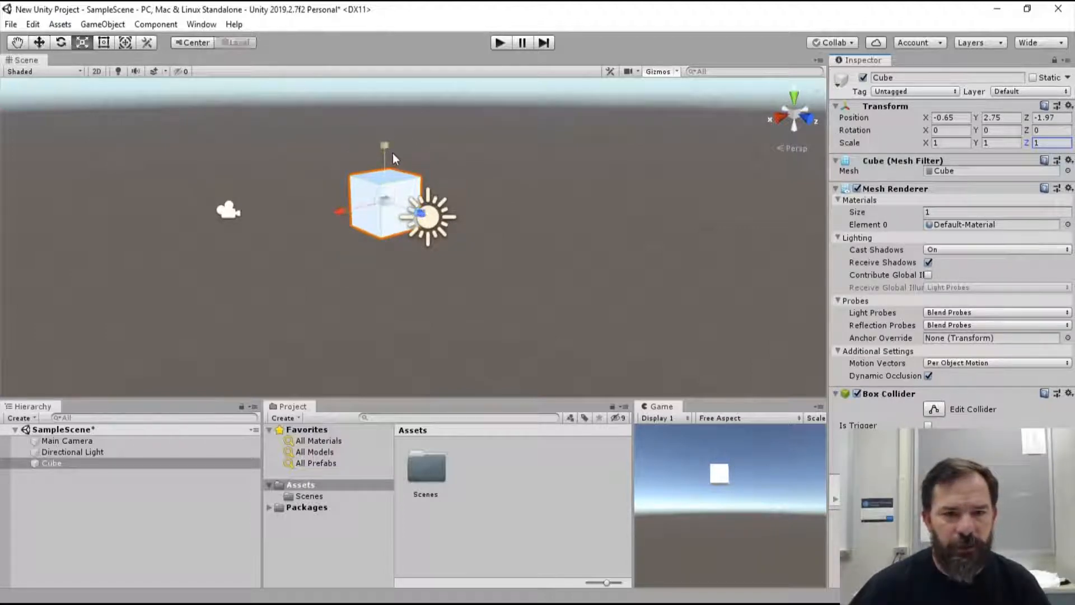
pyautogui.press('e')
pyautogui.press('w')
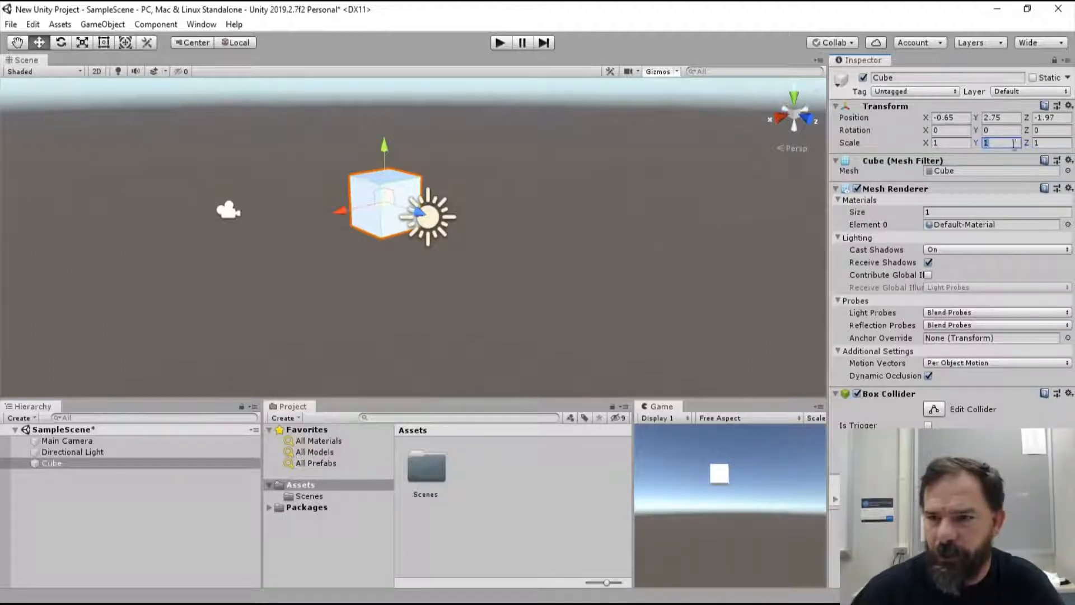
# Scrub the cube's X scale to about 3.09 and its position to about X -0.81, Y 2.47
pyautogui.click(1057, 143)
pyautogui.click(952, 143)
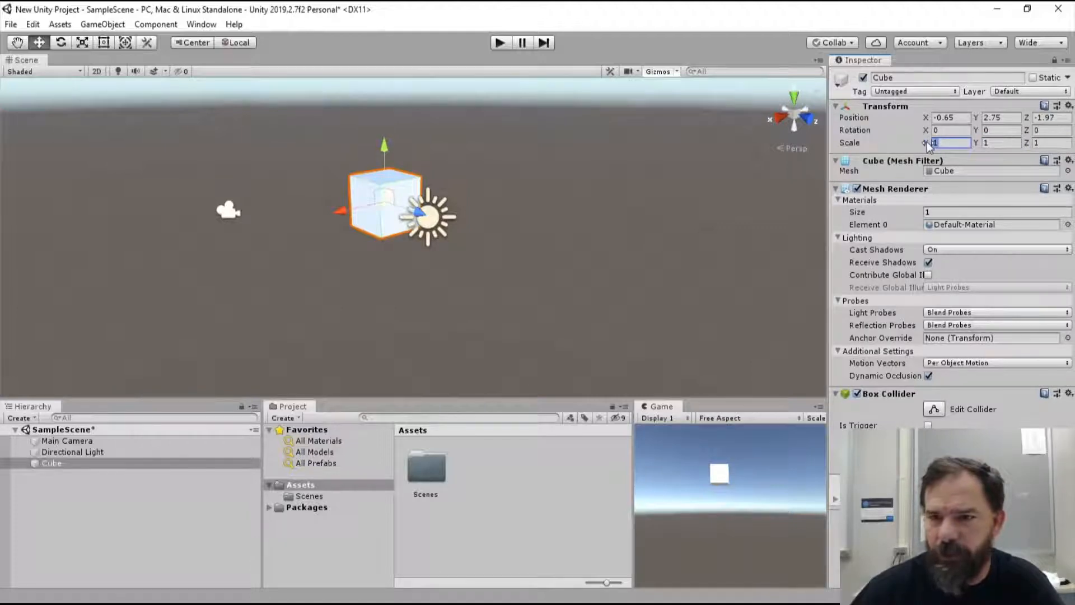
pyautogui.moveTo(929, 144); pyautogui.dragTo(973, 153)
pyautogui.moveTo(925, 118); pyautogui.dragTo(965, 145)
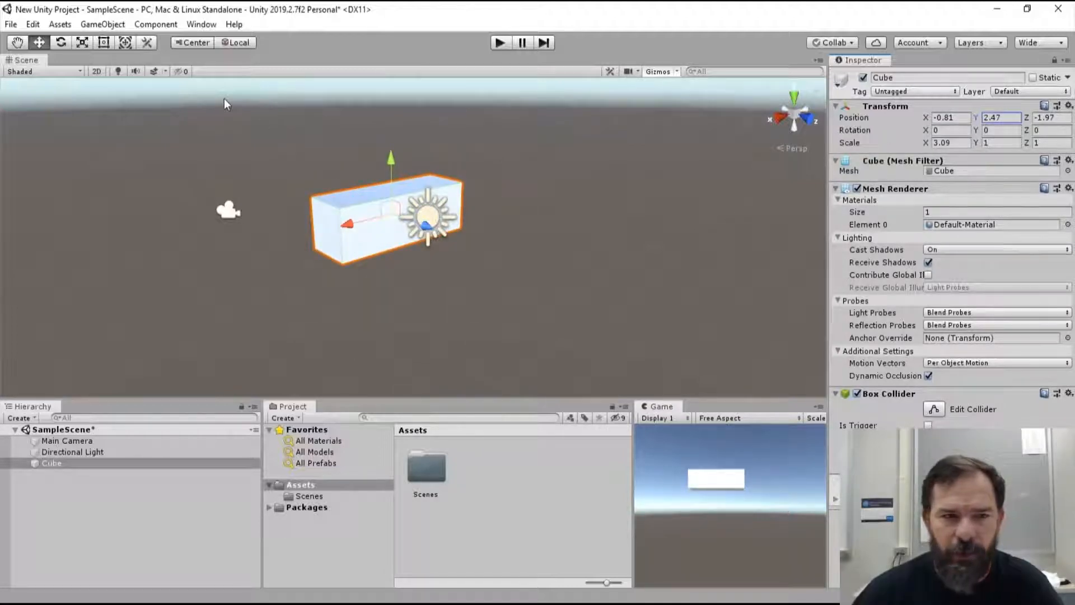
# Select the Cube in the Hierarchy and clear the selection again
pyautogui.click(52, 464)
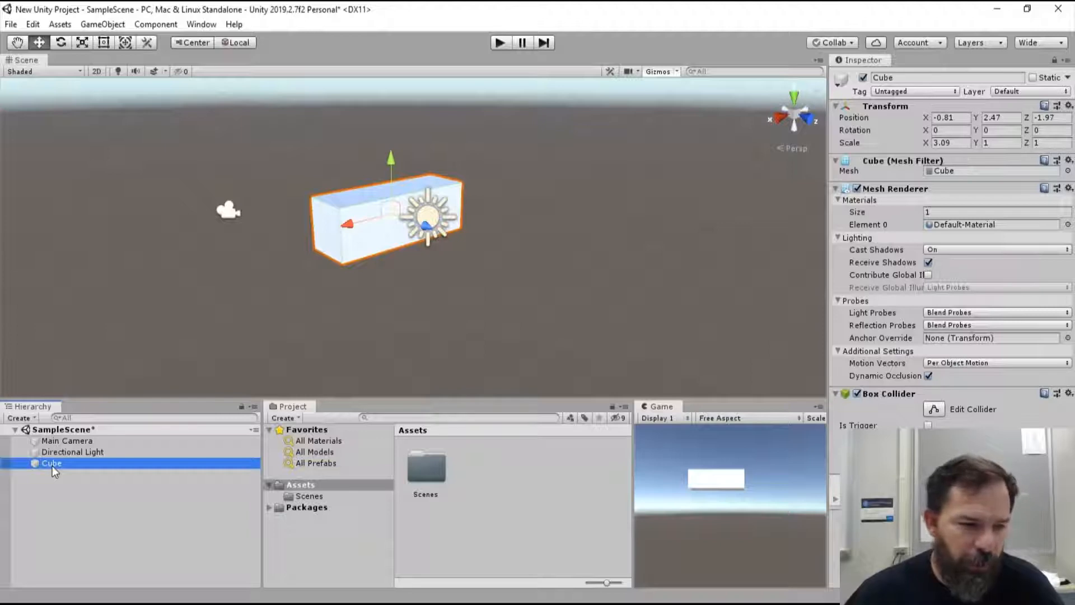
pyautogui.click(52, 465)
pyautogui.click(74, 509)
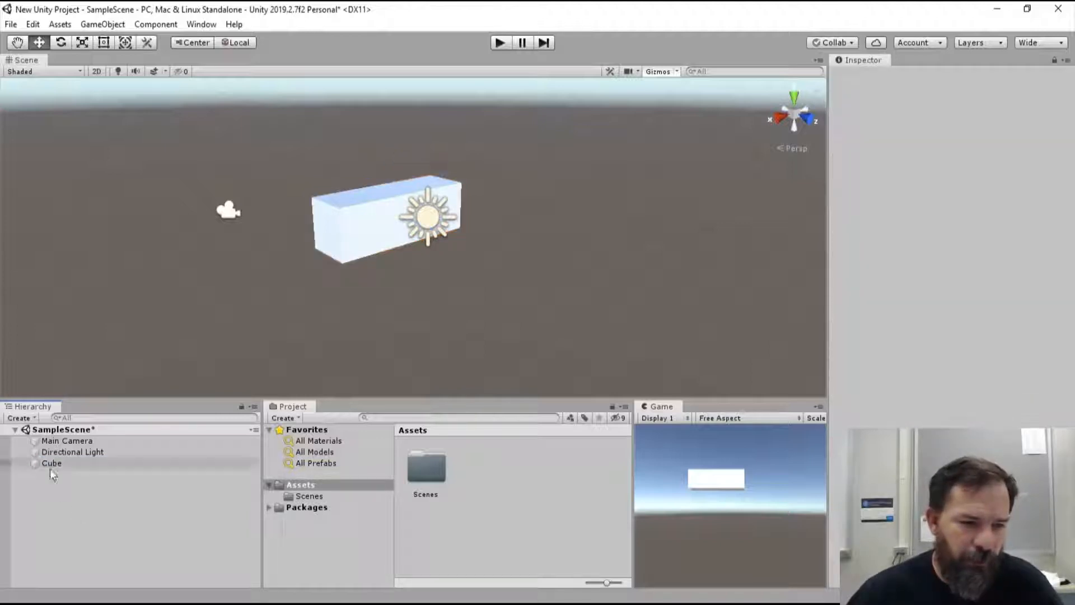
# Rename the Cube object in the Hierarchy as Wall Left
pyautogui.click(51, 462)
pyautogui.click(50, 462)
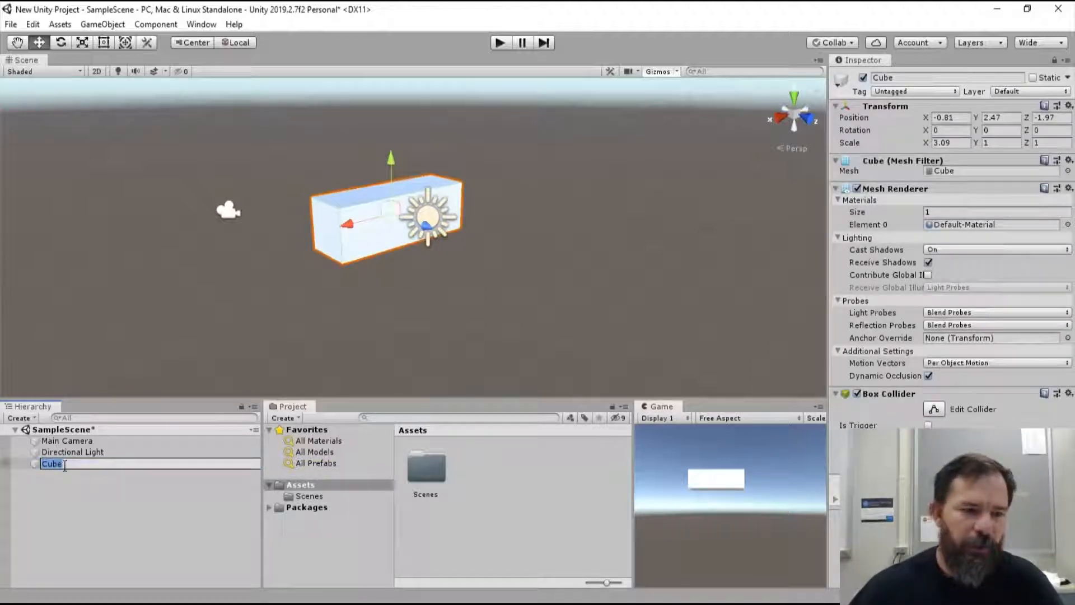
pyautogui.write('Wall Left')
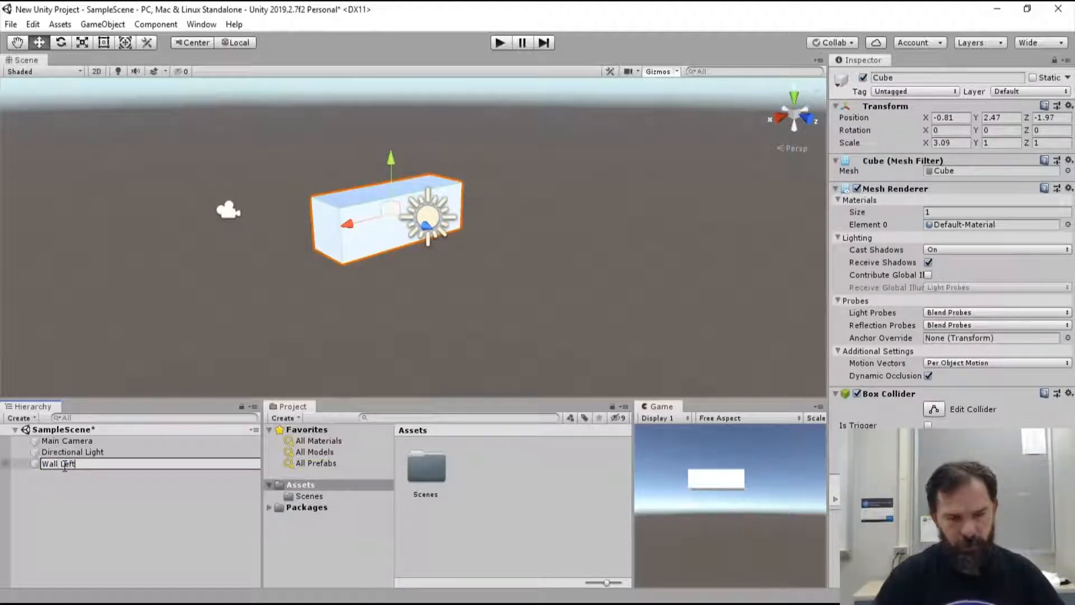
pyautogui.press('Return')
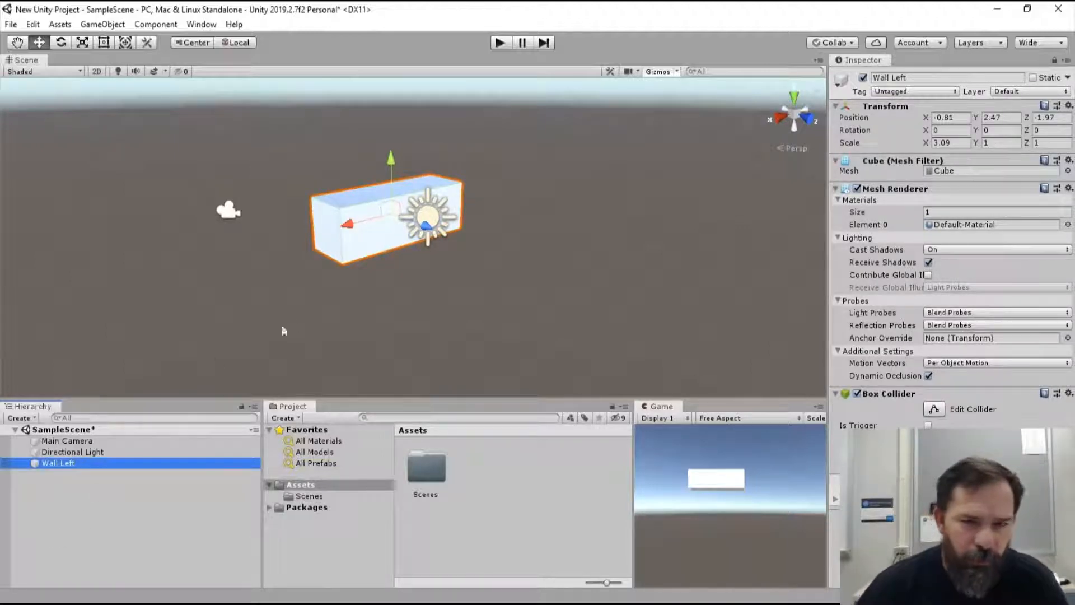
# View the Wall Left block lengthwise from its near end, with more empty space around it in the scene
pyautogui.moveTo(281, 297); pyautogui.dragTo(374, 297, button='middle')
pyautogui.keyDown('alt'); pyautogui.moveTo(348, 274); pyautogui.dragTo(461, 272); pyautogui.keyUp('alt')
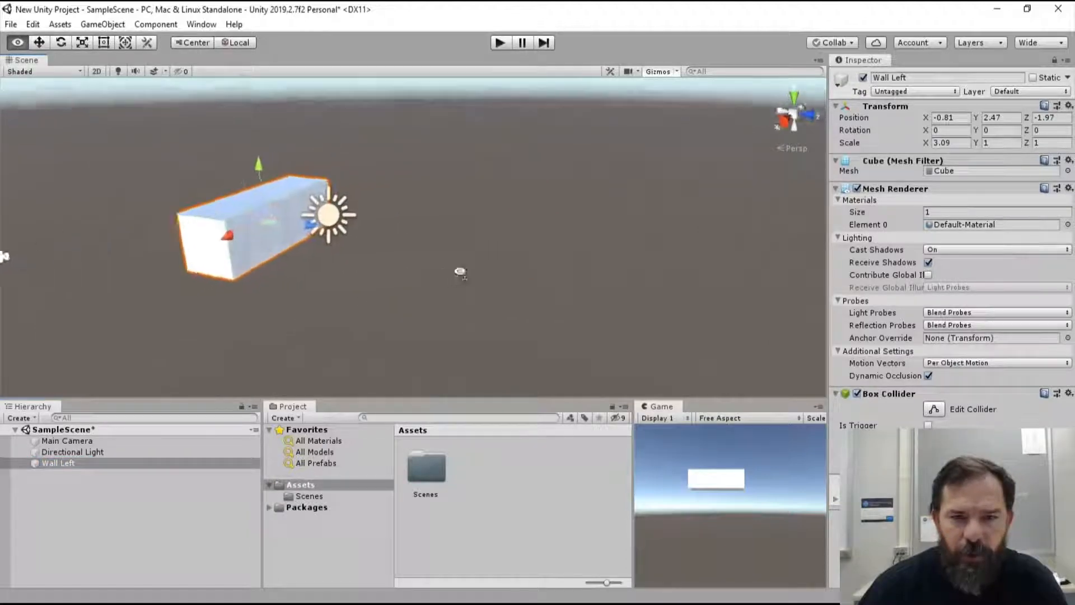
pyautogui.moveTo(460, 273); pyautogui.dragTo(502, 252, button='right')
pyautogui.moveTo(407, 305); pyautogui.dragTo(512, 271, button='middle')
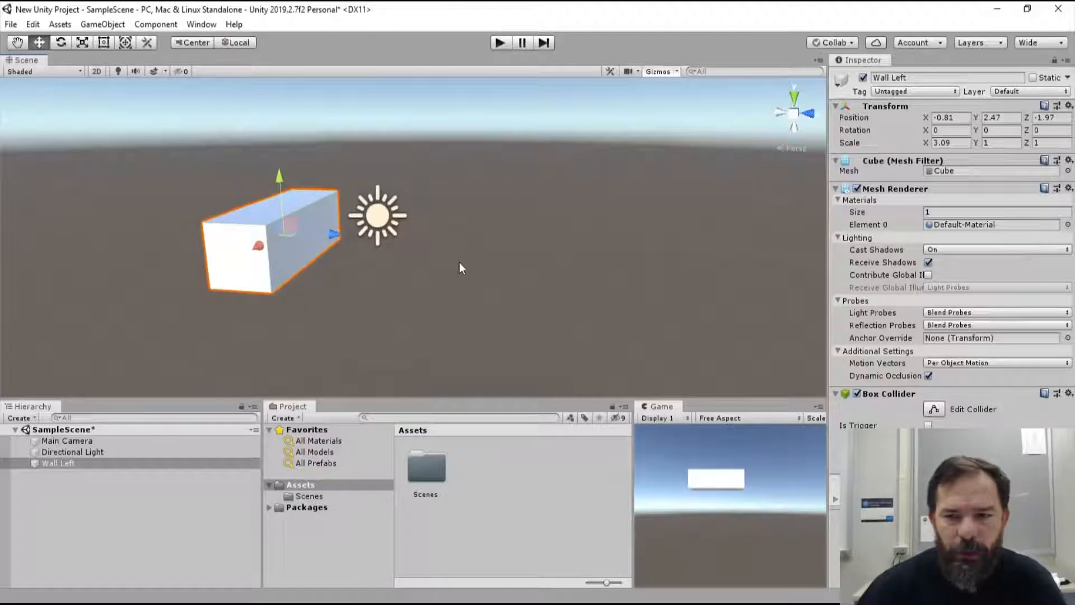
pyautogui.scroll(-3, 459, 267)
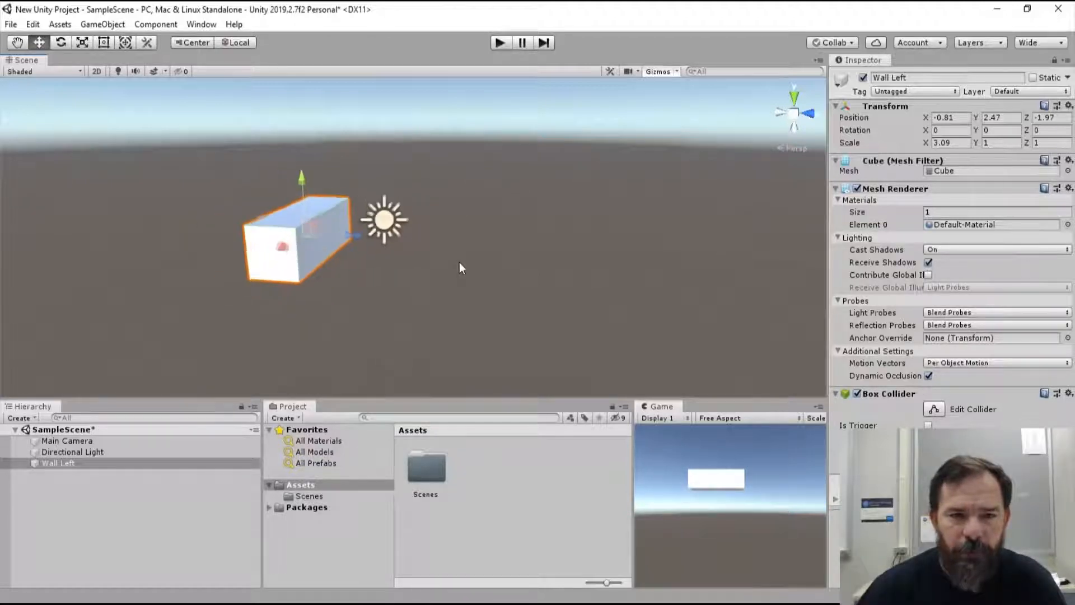